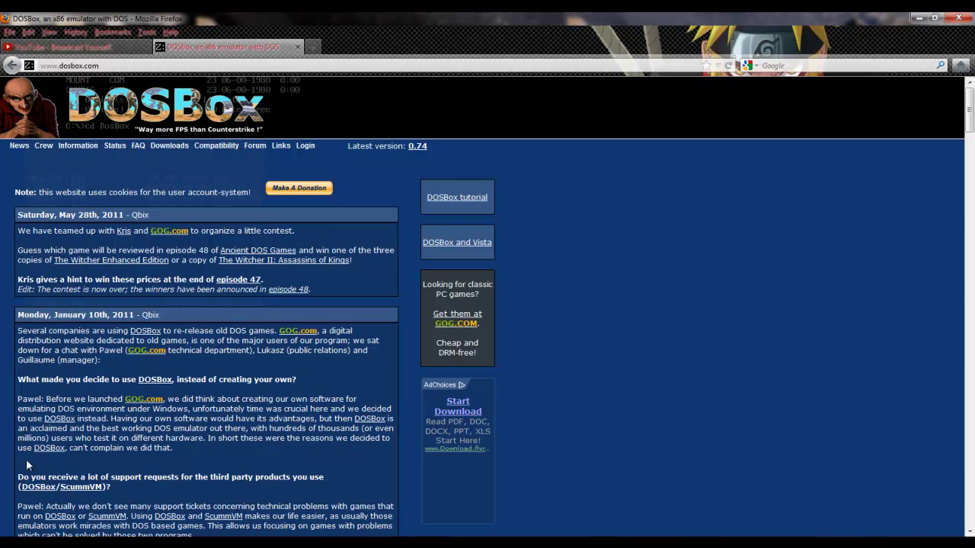
{"action": "key", "text": "super"}
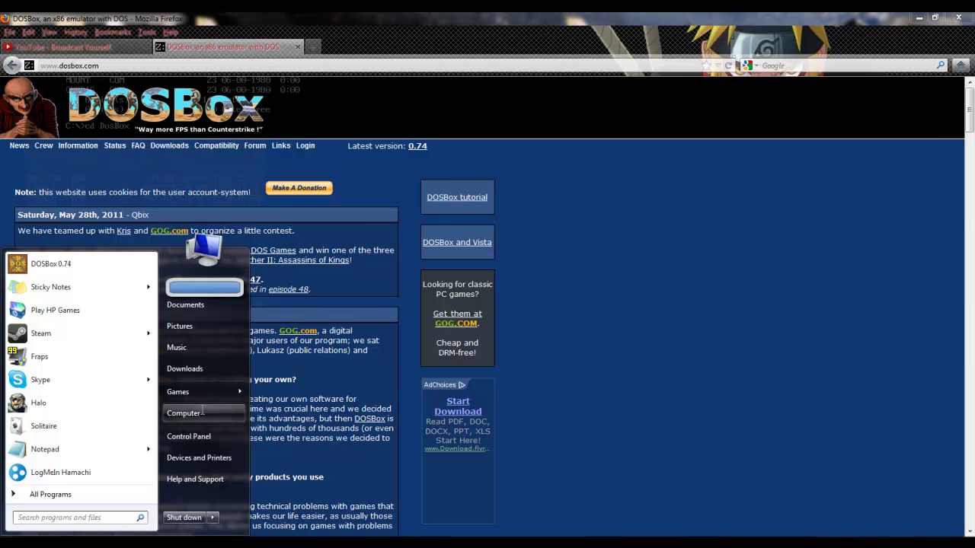
{"action": "left_click", "coordinate": [190, 412]}
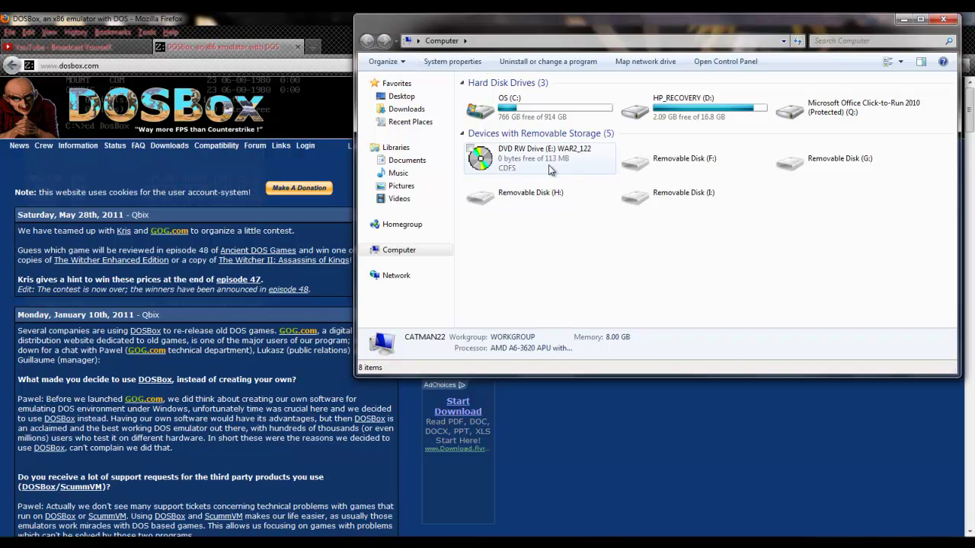
{"action": "left_click", "coordinate": [518, 164]}
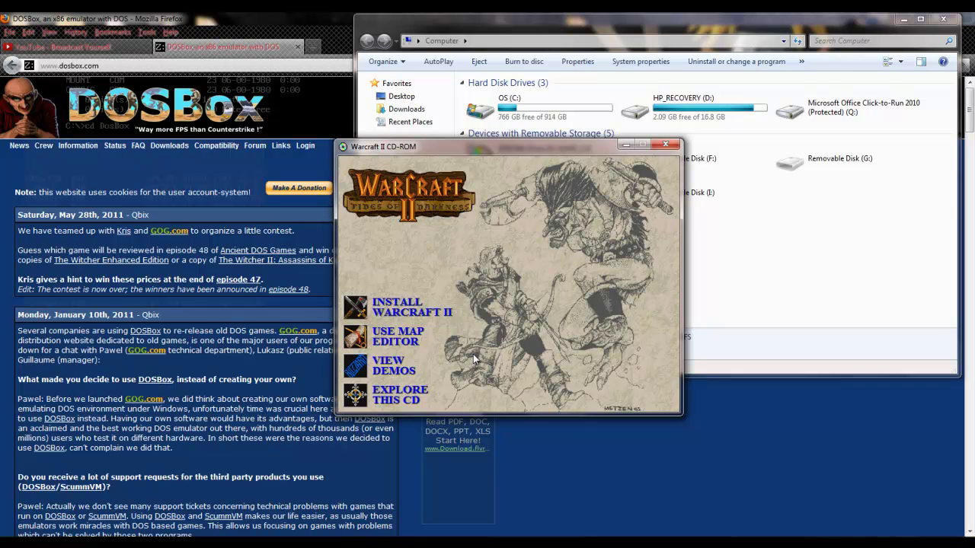
{"action": "left_click", "coordinate": [387, 309]}
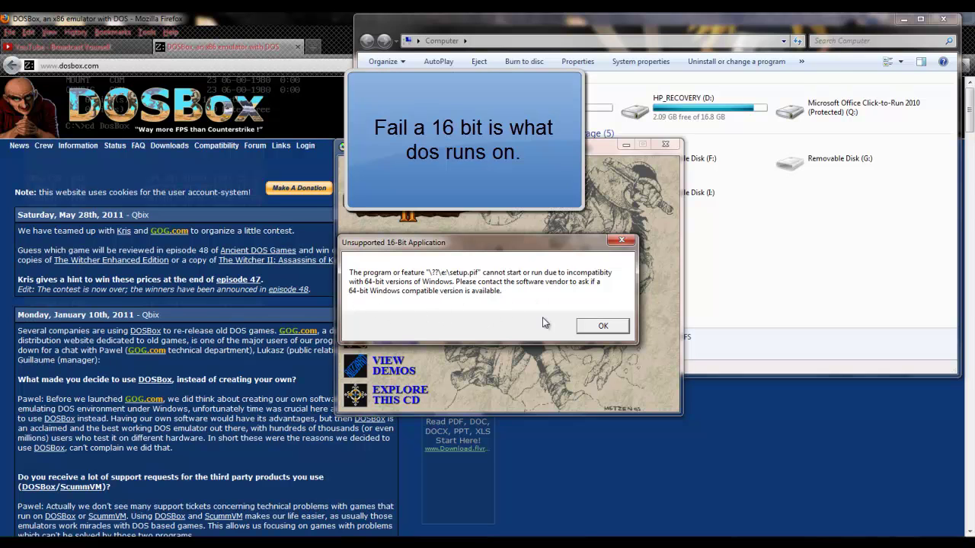
{"action": "left_click", "coordinate": [612, 326]}
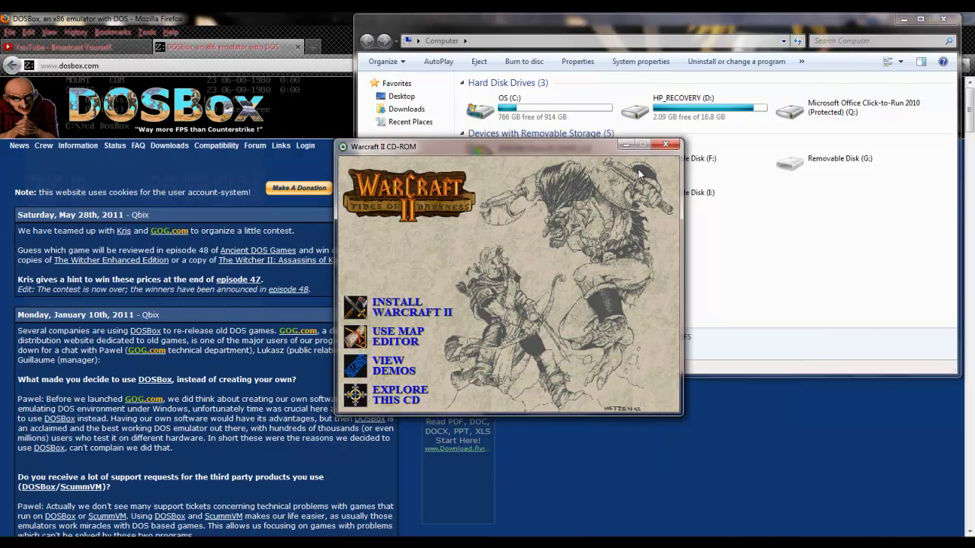
{"action": "left_click", "coordinate": [666, 144]}
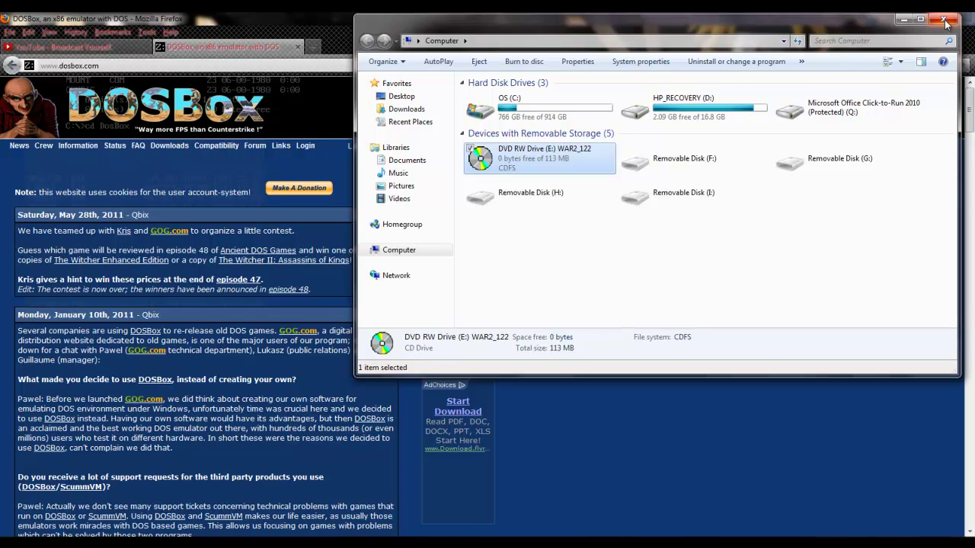
{"action": "left_click", "coordinate": [946, 21]}
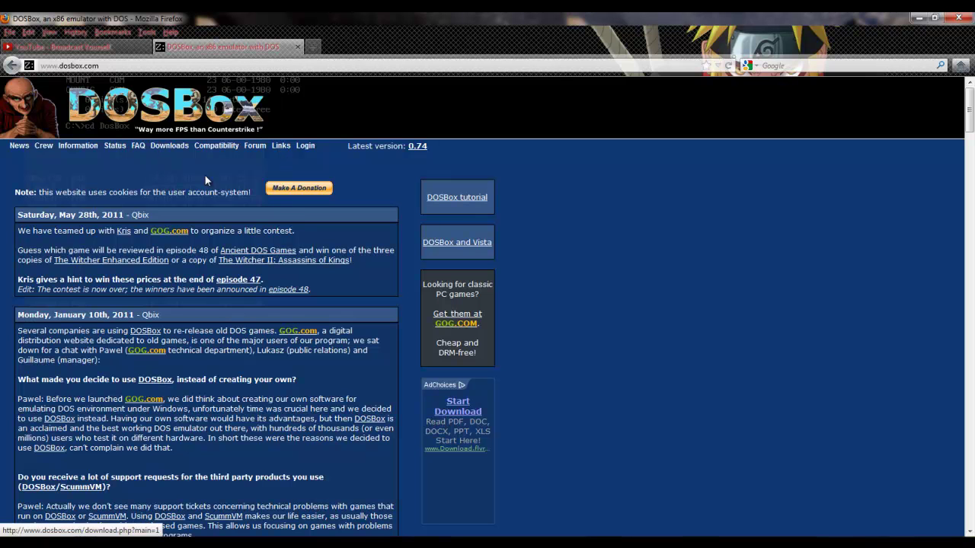
Step: Download the DOSBox 0.74 Win32 installer from SourceForge via dosbox.com's Downloads page
{"action": "left_click", "coordinate": [172, 146]}
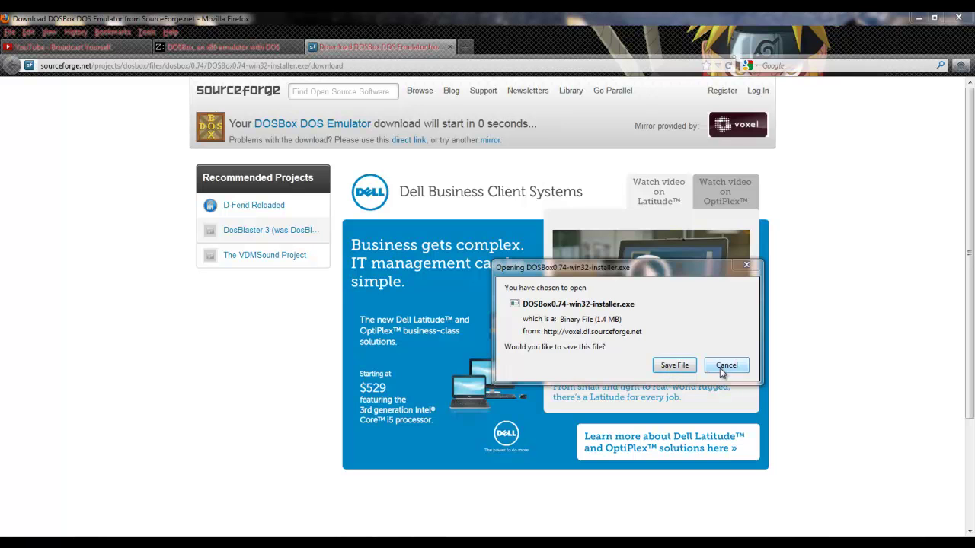
{"action": "left_click", "coordinate": [675, 366]}
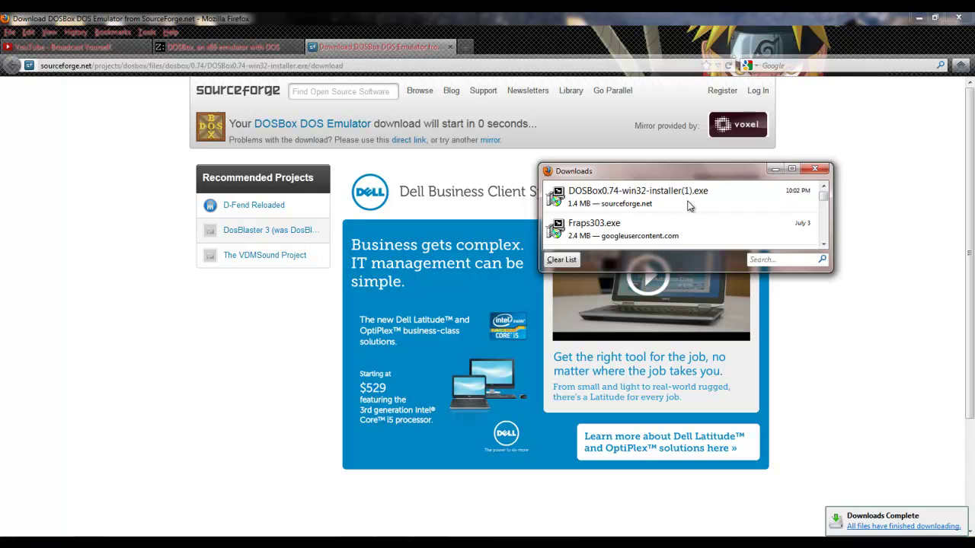
Step: Start the DOSBox 0.74 installer, advance two pages, cancel it, and clear Firefox away
{"action": "double_click", "coordinate": [689, 206]}
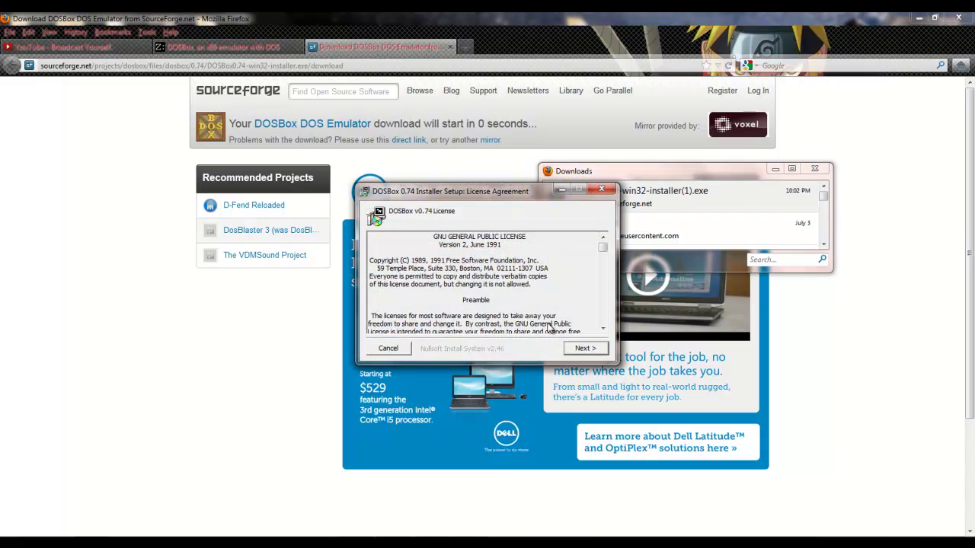
{"action": "left_click", "coordinate": [590, 349]}
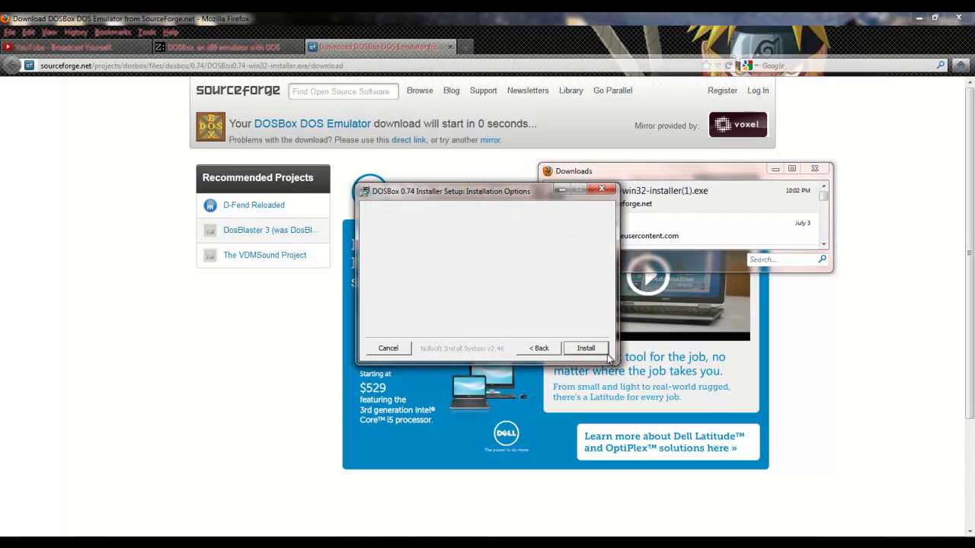
{"action": "left_click", "coordinate": [607, 353]}
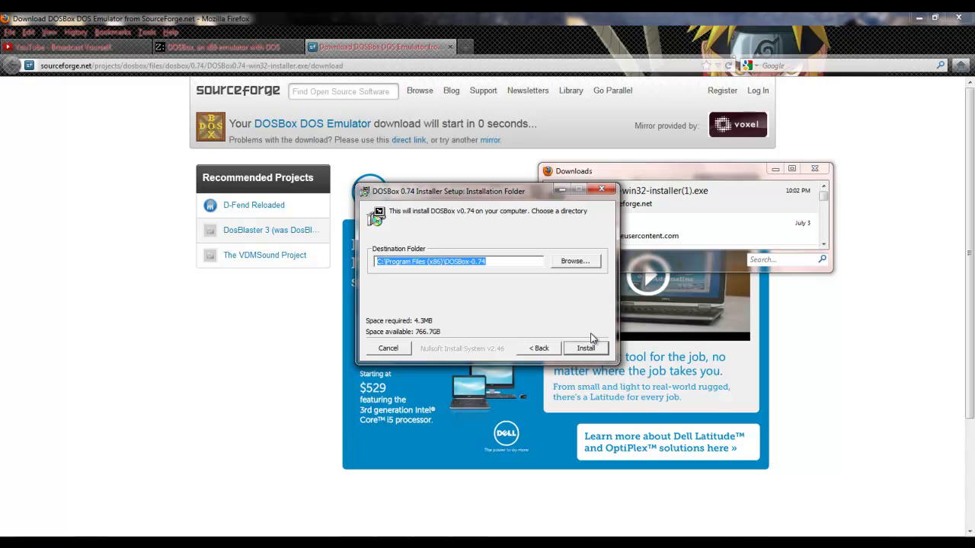
{"action": "left_click", "coordinate": [390, 351]}
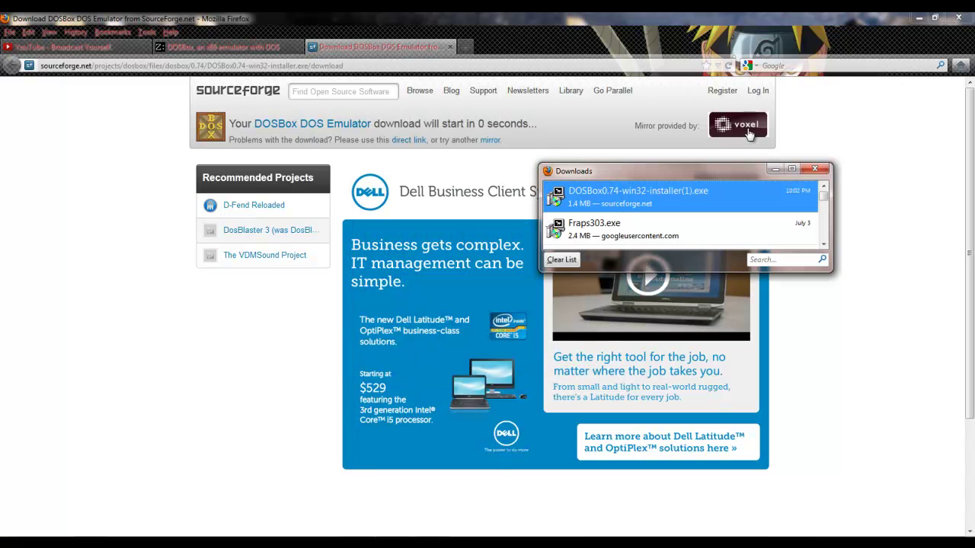
{"action": "left_click", "coordinate": [815, 169]}
{"action": "left_click", "coordinate": [918, 17]}
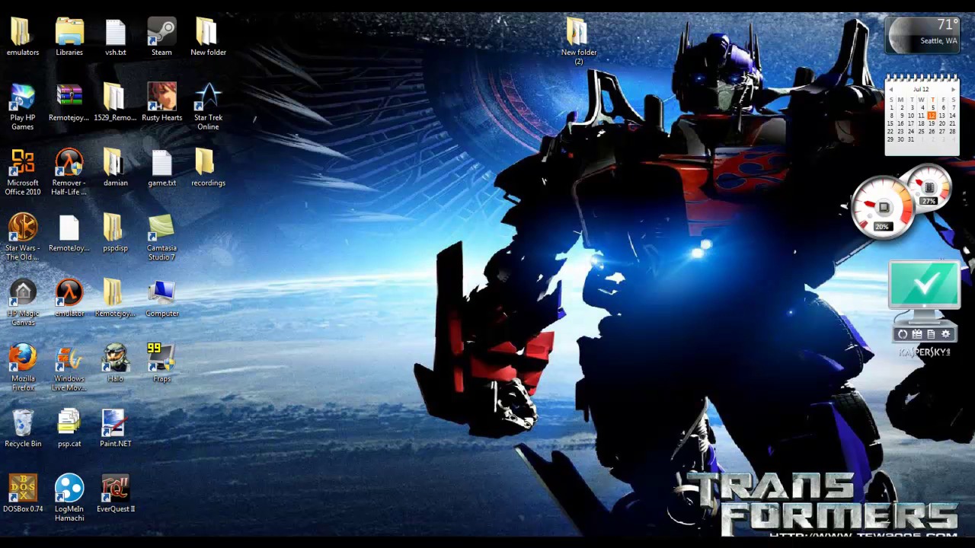
Step: Launch DOSBox 0.74 from the desktop shortcut, then close it again
{"action": "double_click", "coordinate": [23, 494]}
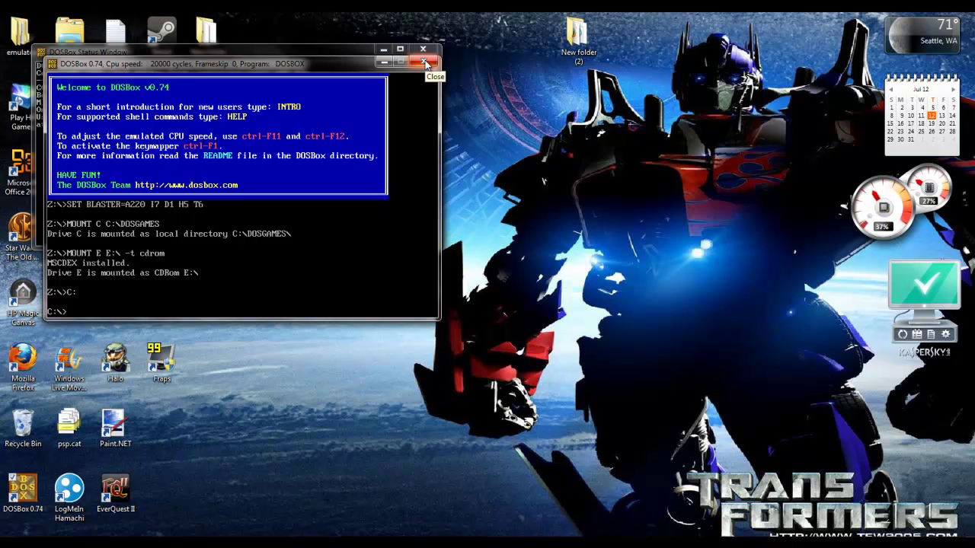
{"action": "left_click", "coordinate": [425, 64]}
{"action": "right_click", "coordinate": [28, 493]}
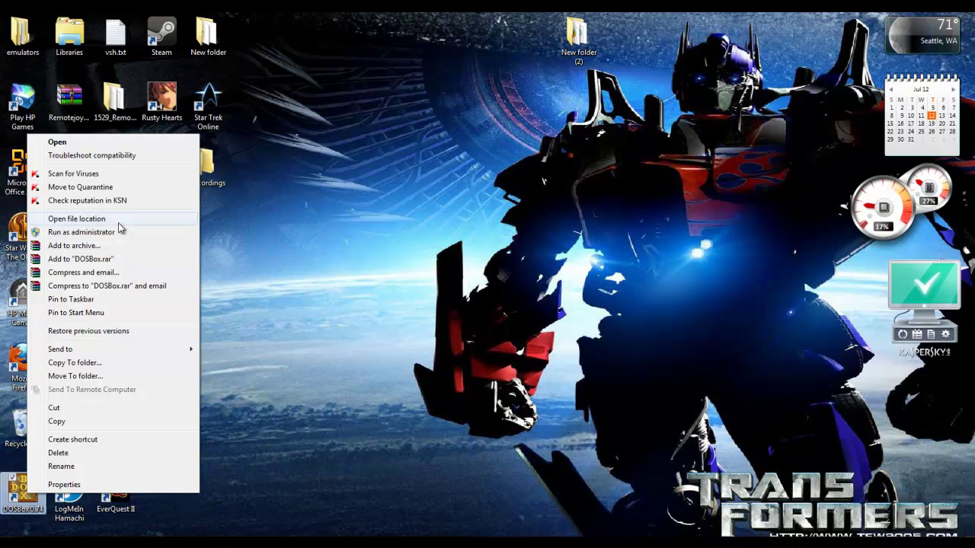
{"action": "left_click", "coordinate": [403, 543]}
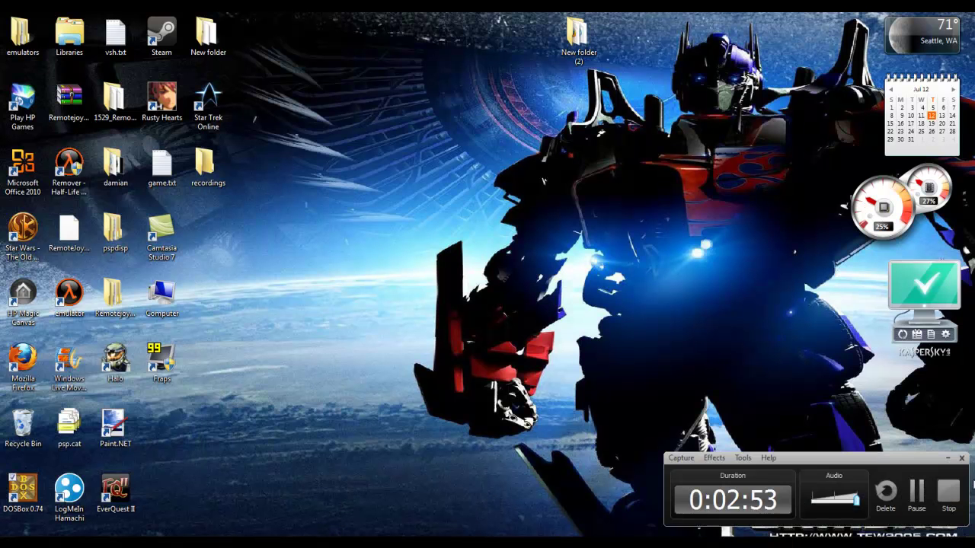
{"action": "left_click", "coordinate": [402, 542]}
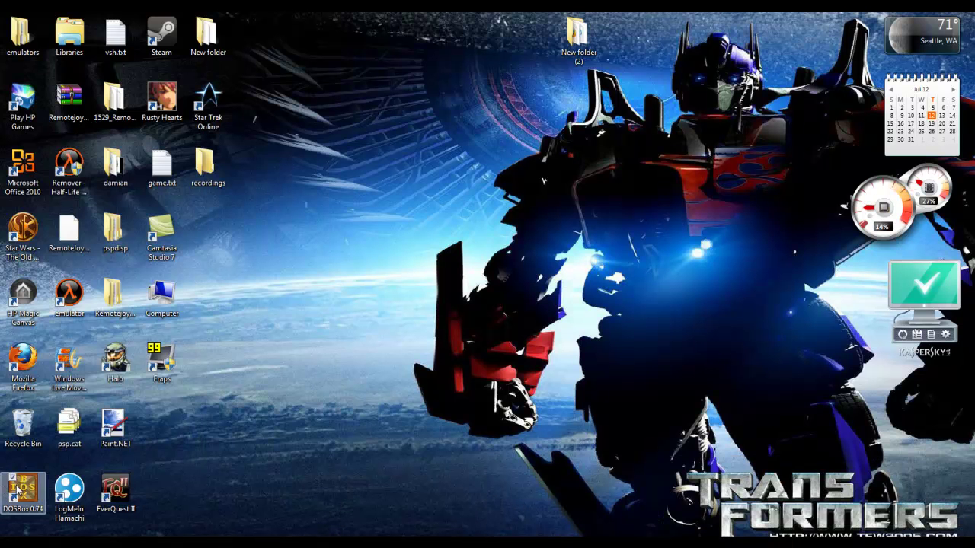
Step: Relaunch DOSBox, move its window toward the centre, and clear the Z:\> prompt
{"action": "double_click", "coordinate": [23, 492]}
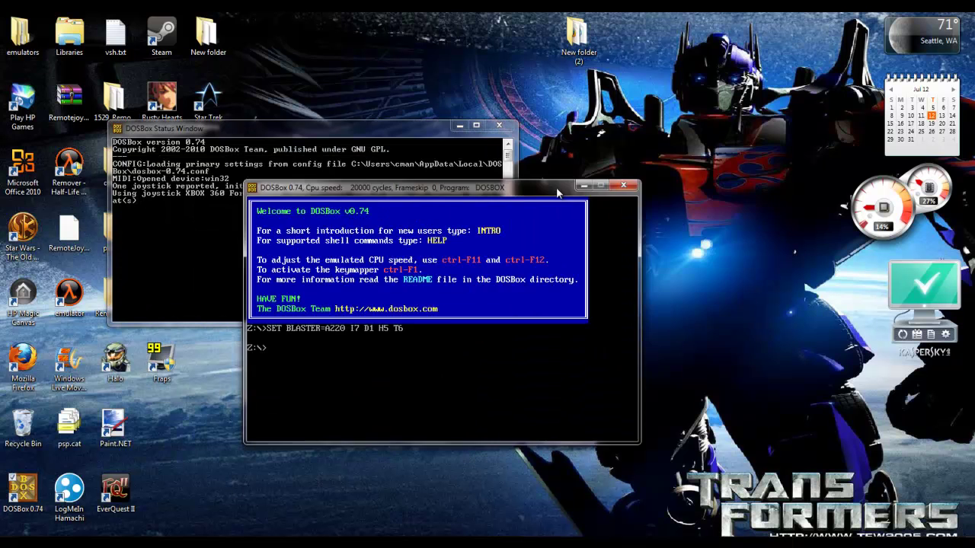
{"action": "left_click_drag", "start_coordinate": [431, 139], "coordinate": [561, 106]}
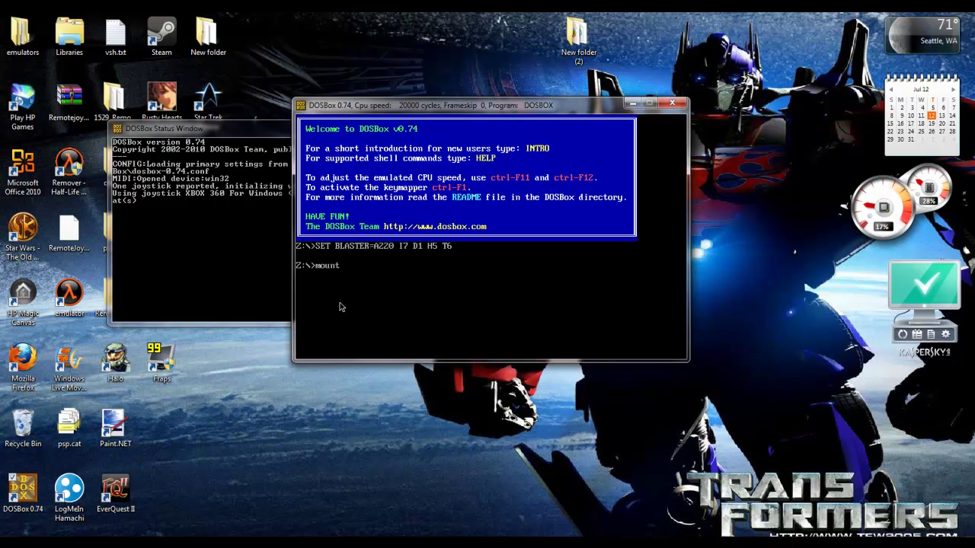
{"action": "key", "text": "BackSpace"}
{"action": "key", "text": "BackSpace"}
{"action": "key", "text": "BackSpace"}
{"action": "key", "text": "BackSpace"}
{"action": "key", "text": "BackSpace"}
{"action": "key", "text": "super"}
Step: In the OS (C:) drive, create a new folder and try naming it 'oldgames'
{"action": "left_click", "coordinate": [199, 417]}
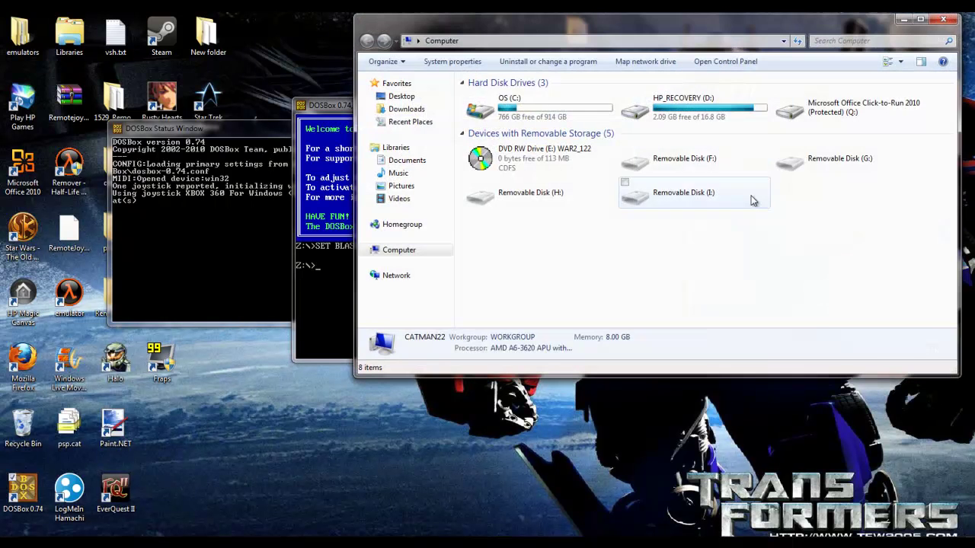
{"action": "double_click", "coordinate": [554, 112]}
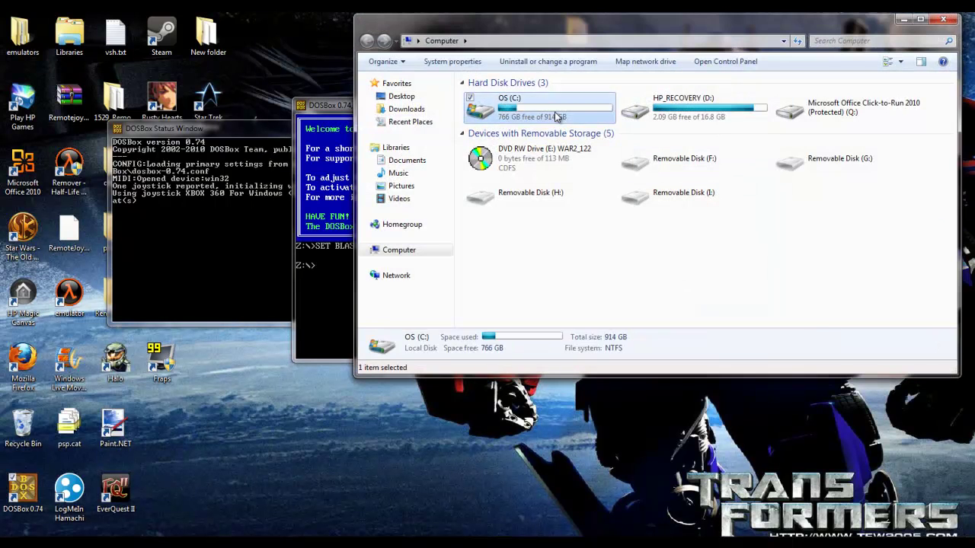
{"action": "right_click", "coordinate": [534, 303]}
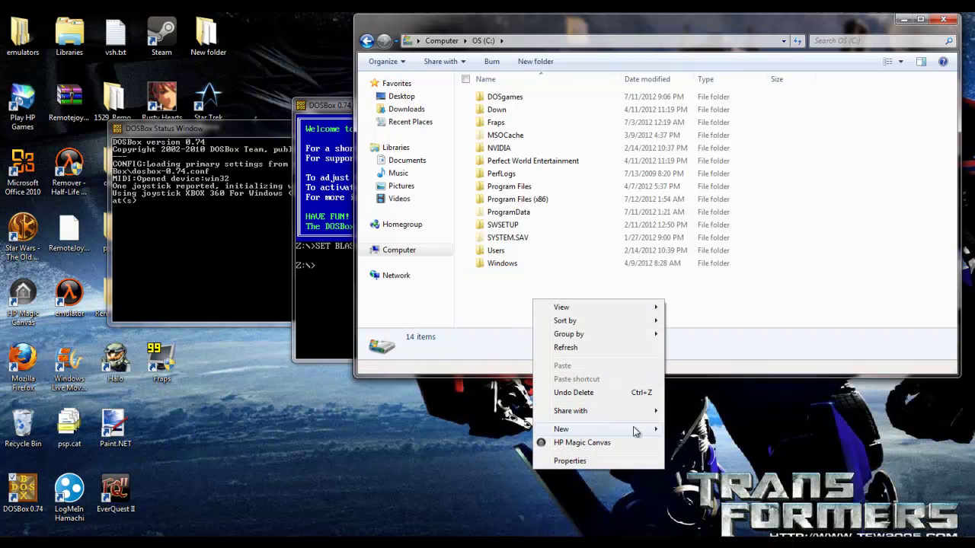
{"action": "mouse_move", "coordinate": [594, 429]}
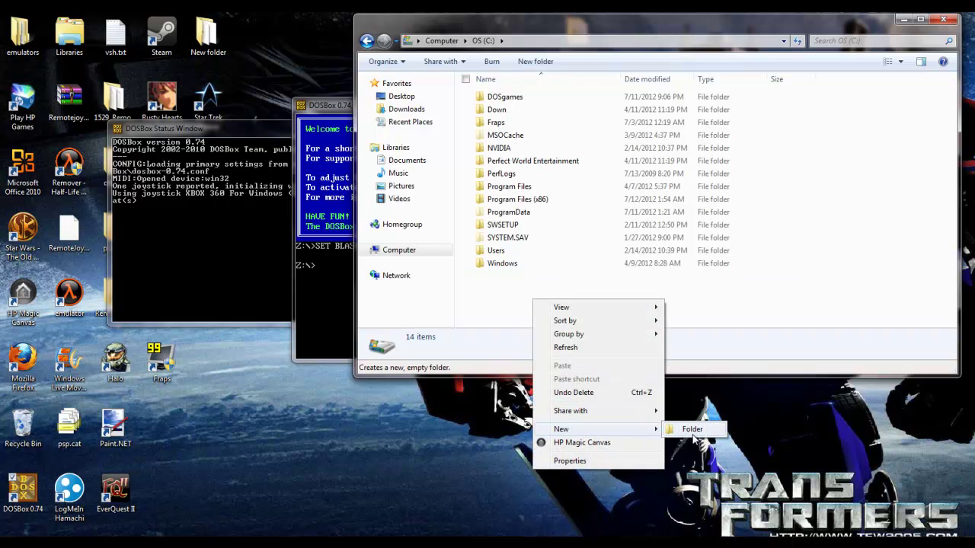
{"action": "left_click", "coordinate": [687, 431]}
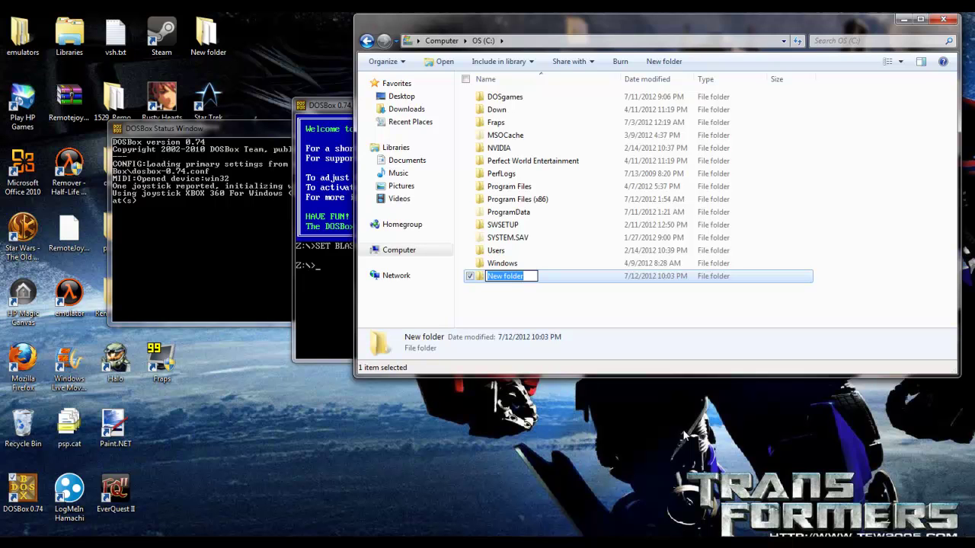
{"action": "type", "text": "dosg"}
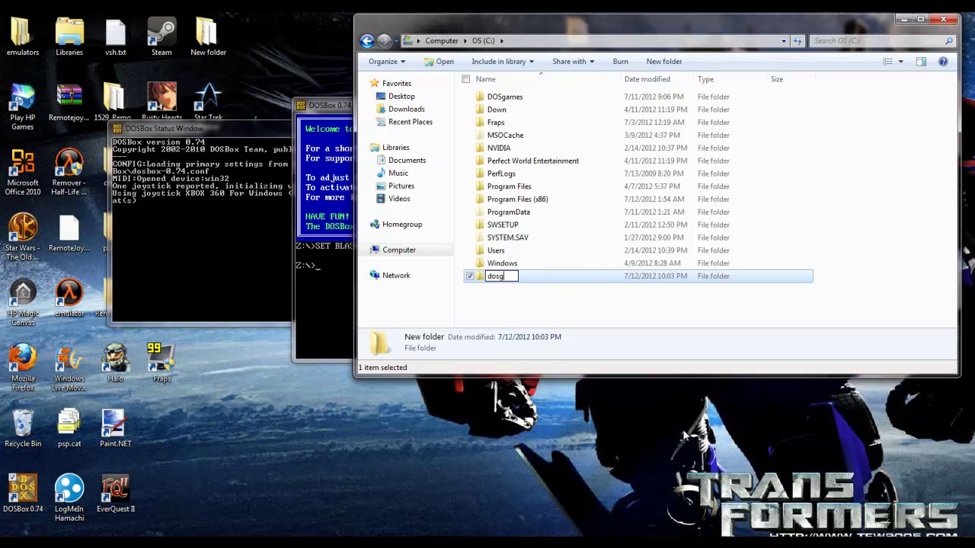
{"action": "type", "text": "ames"}
{"action": "key", "text": "BackSpace"}
{"action": "key", "text": "BackSpace"}
{"action": "key", "text": "BackSpace"}
{"action": "key", "text": "BackSpace"}
{"action": "type", "text": "old"}
{"action": "type", "text": "games"}
{"action": "key", "text": "BackSpace"}
{"action": "key", "text": "BackSpace"}
{"action": "key", "text": "BackSpace"}
{"action": "key", "text": "BackSpace"}
{"action": "key", "text": "BackSpace"}
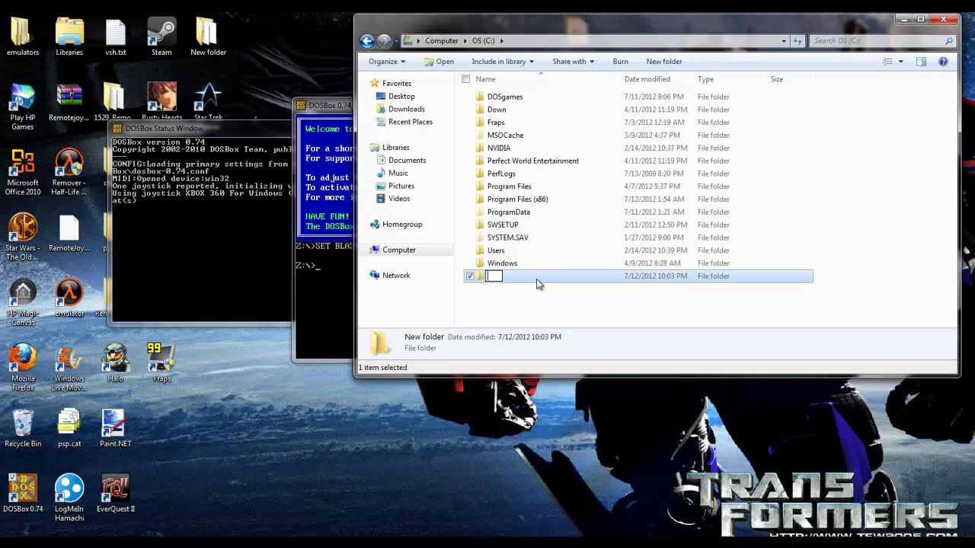
Step: Delete the unwanted New folder to the Recycle Bin
{"action": "right_click", "coordinate": [532, 285]}
{"action": "left_click", "coordinate": [507, 286]}
{"action": "right_click", "coordinate": [508, 279]}
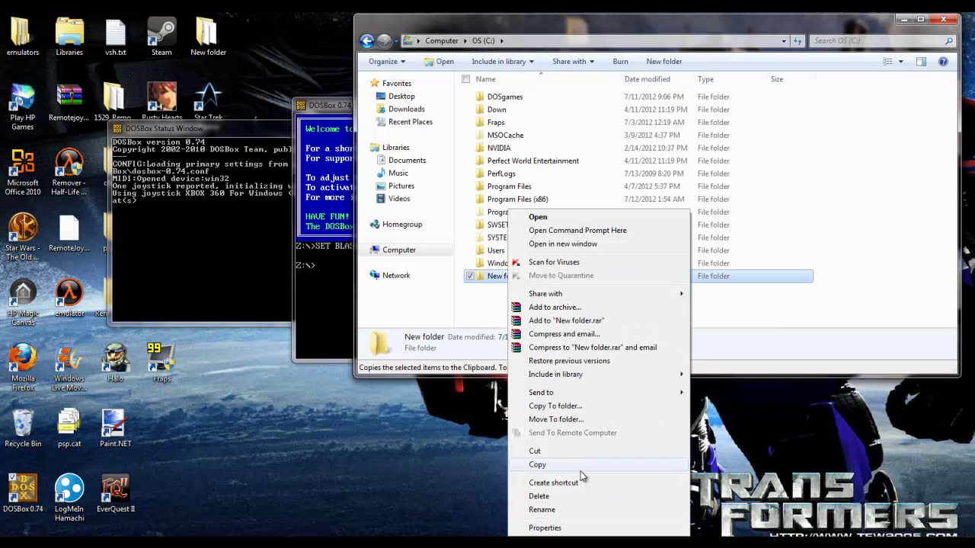
{"action": "left_click", "coordinate": [579, 497]}
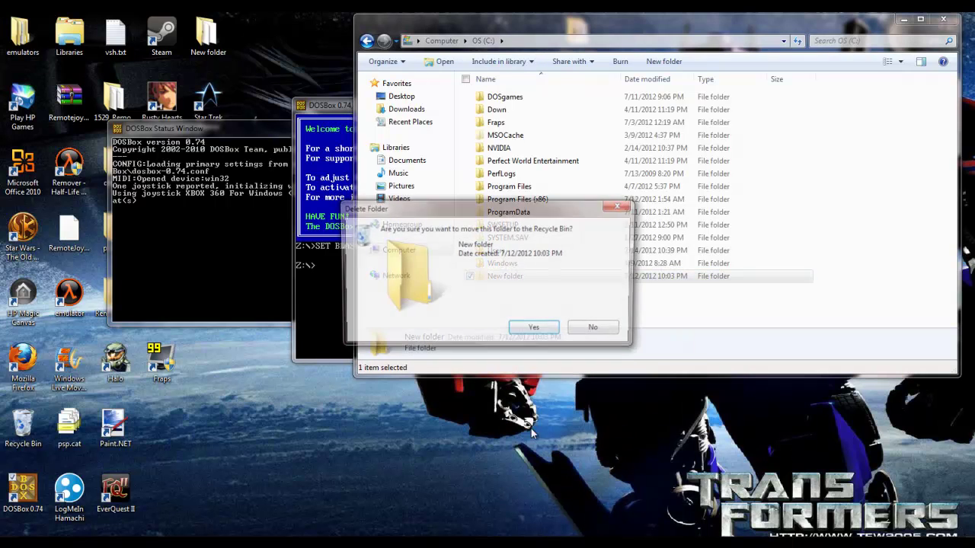
{"action": "left_click", "coordinate": [540, 330]}
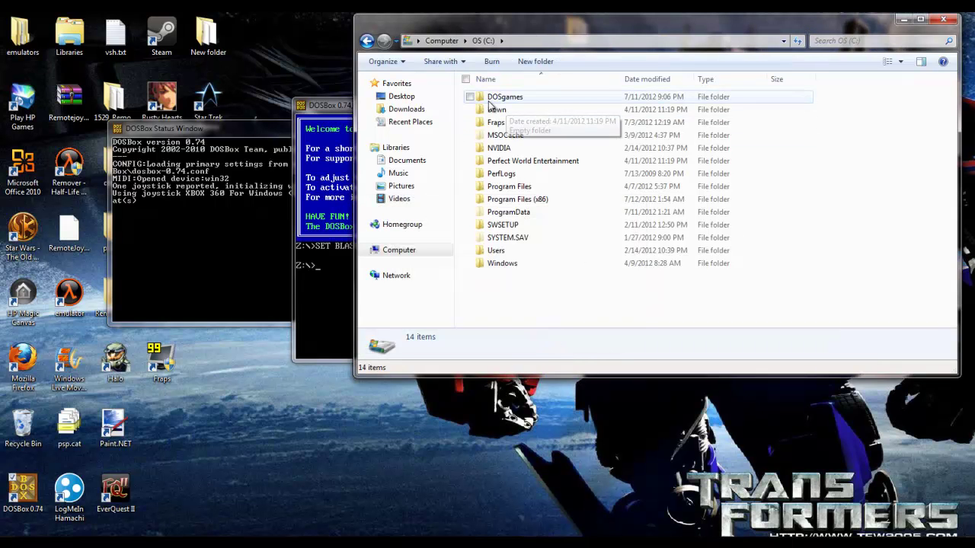
Step: Browse the Warcraft II files in C:\DOSgames\war2, then close the window
{"action": "double_click", "coordinate": [517, 101]}
{"action": "left_click", "coordinate": [521, 102]}
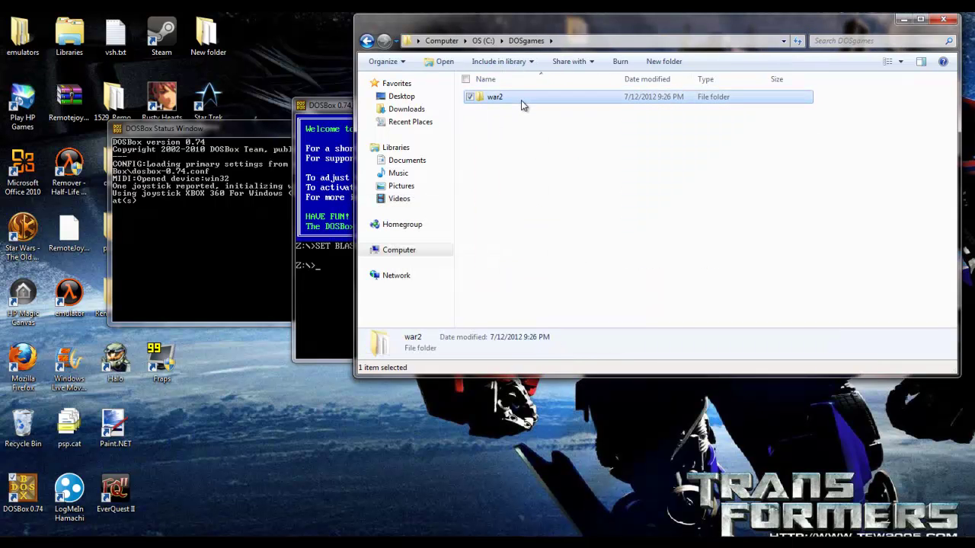
{"action": "double_click", "coordinate": [521, 104]}
{"action": "scroll", "coordinate": [952, 152], "scroll_direction": "down", "scroll_amount": 4}
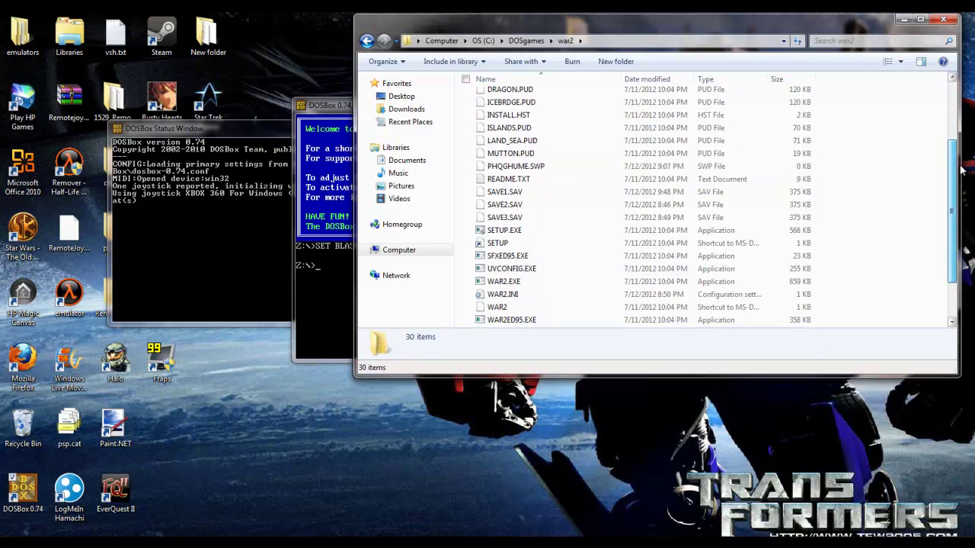
{"action": "scroll", "coordinate": [952, 152], "scroll_direction": "up", "scroll_amount": 2}
{"action": "scroll", "coordinate": [952, 152], "scroll_direction": "up", "scroll_amount": 2}
{"action": "left_click", "coordinate": [943, 21]}
Step: Mount c:\dosgames as drive C with 'mount c c:\dosgames'
{"action": "type", "text": "mount c "}
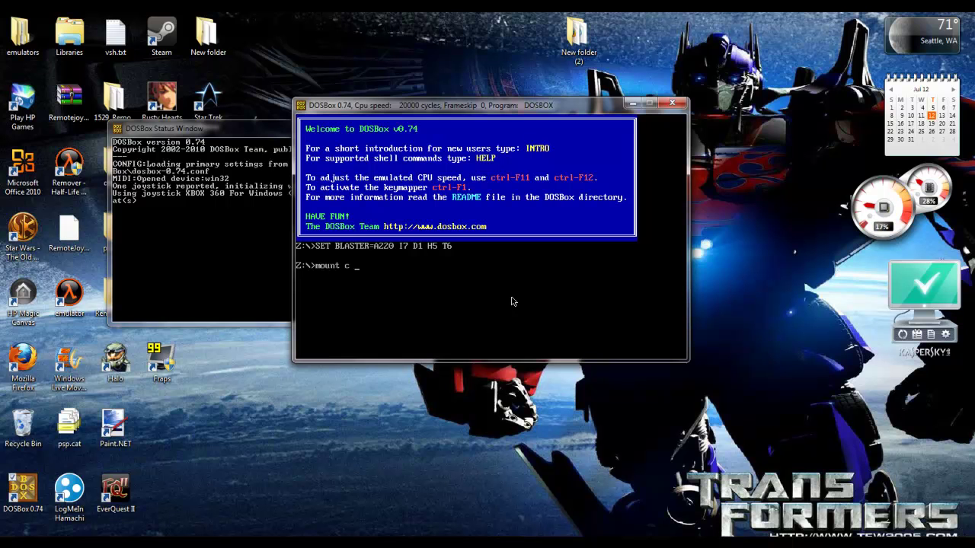
{"action": "type", "text": "c:\\"}
{"action": "type", "text": "dos"}
{"action": "type", "text": "games"}
{"action": "key", "text": "Return"}
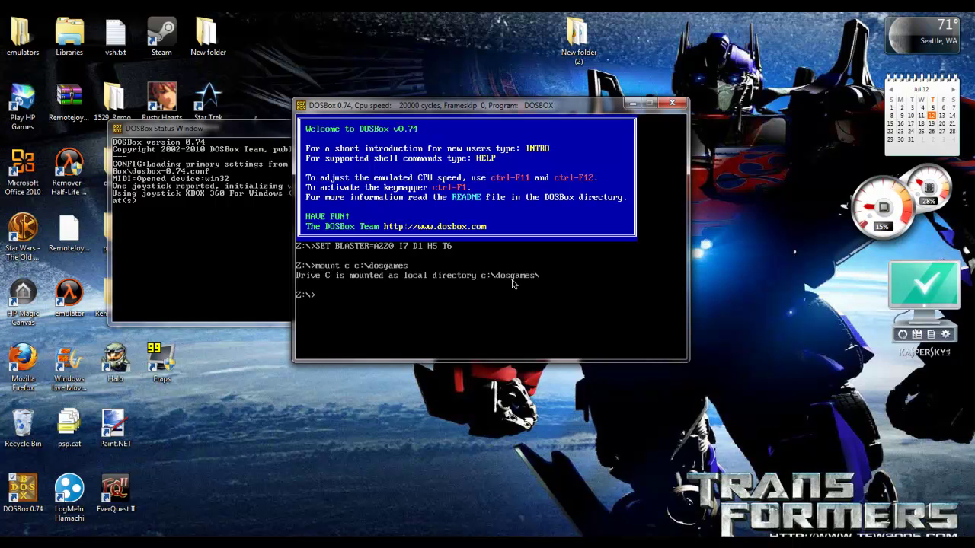
{"action": "type", "text": "mount"}
{"action": "key", "text": "super"}
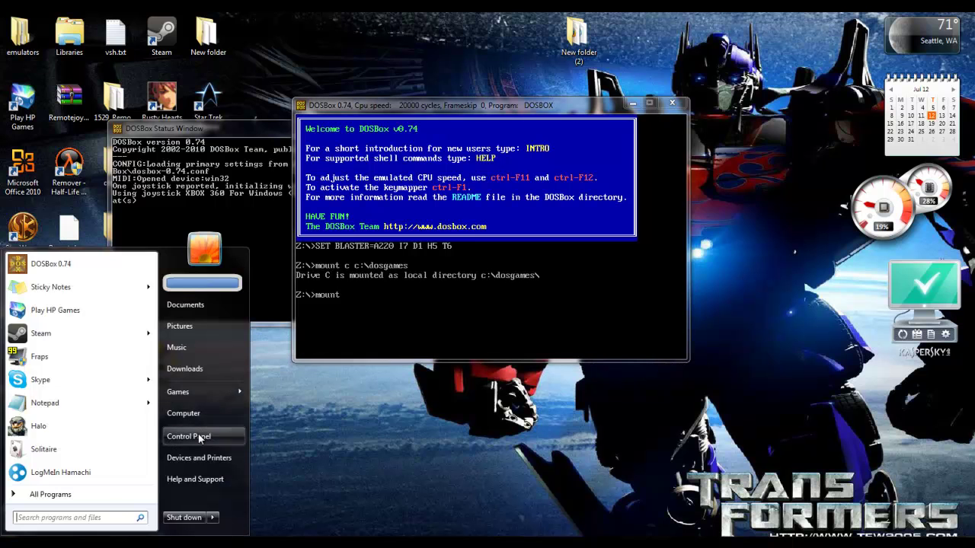
Step: Check the disc's drive letter in the Computer window, closing the stray Control Panel
{"action": "left_click", "coordinate": [189, 437]}
{"action": "left_click", "coordinate": [803, 82]}
{"action": "key", "text": "super"}
{"action": "left_click", "coordinate": [186, 413]}
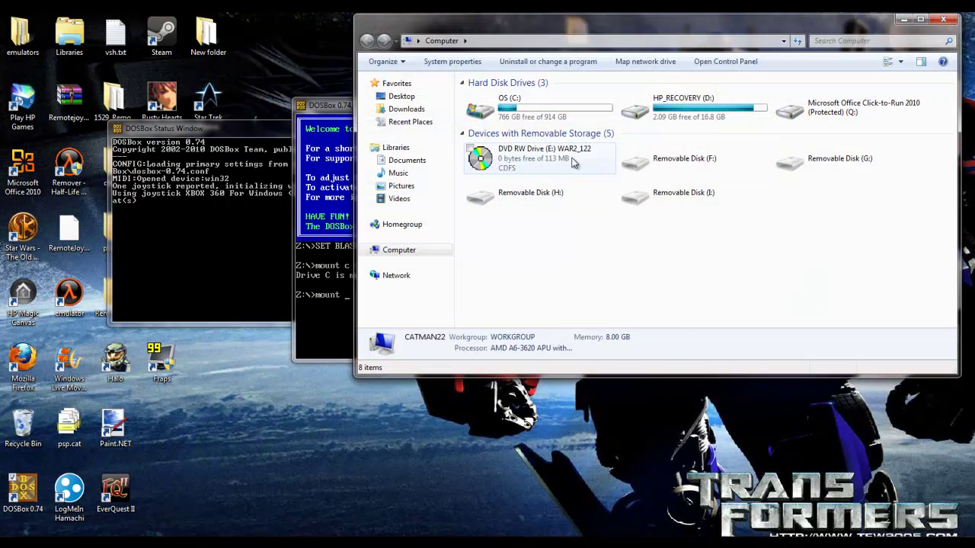
{"action": "left_click", "coordinate": [944, 19]}
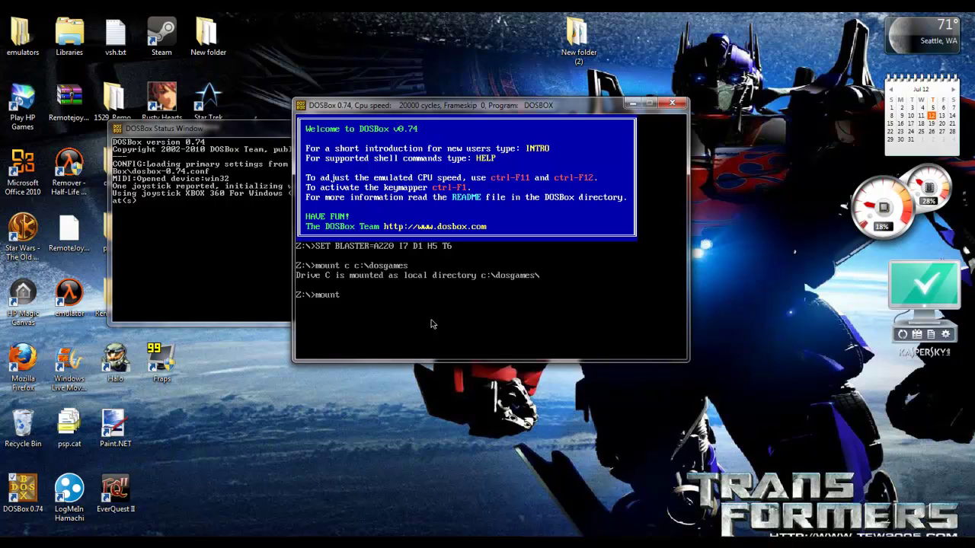
Step: Mount disc drive E as CD-ROM drive E with 'mount E E:\ -t cdrom'
{"action": "type", "text": "E E"}
{"action": "key", "text": "BackSpace"}
{"action": "key", "text": "BackSpace"}
{"action": "type", "text": "\\"}
{"action": "type", "text": " -"}
{"action": "type", "text": "t"}
{"action": "type", "text": " csd"}
{"action": "key", "text": "BackSpace"}
{"action": "key", "text": "BackSpace"}
{"action": "type", "text": "drom"}
{"action": "key", "text": "Return"}
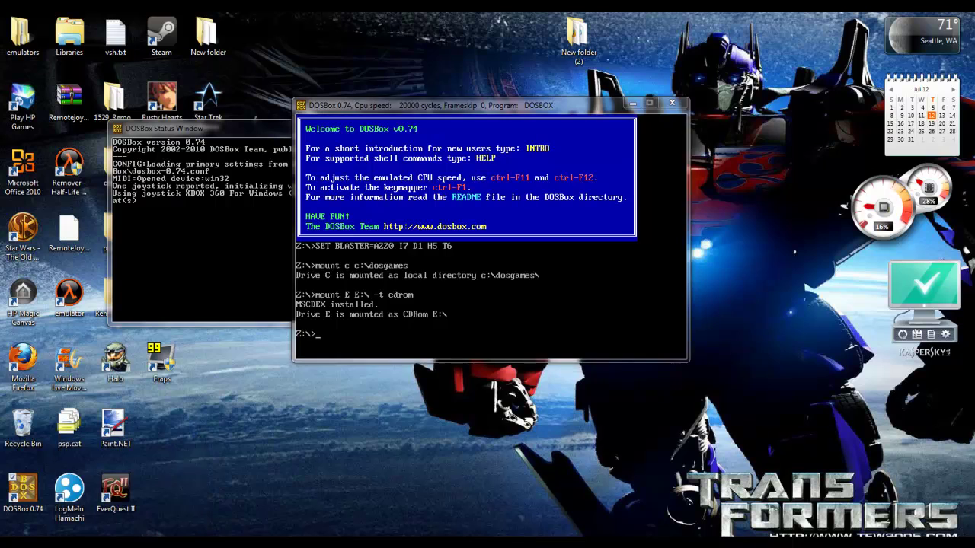
Step: Switch to drive C, try running 'wart2', then close DOSBox
{"action": "key", "text": "super+e"}
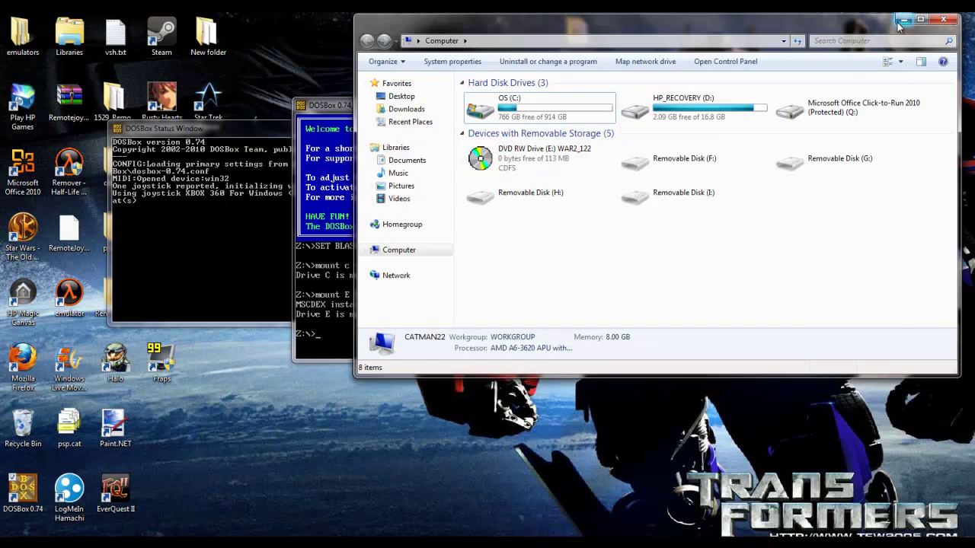
{"action": "left_click", "coordinate": [945, 17]}
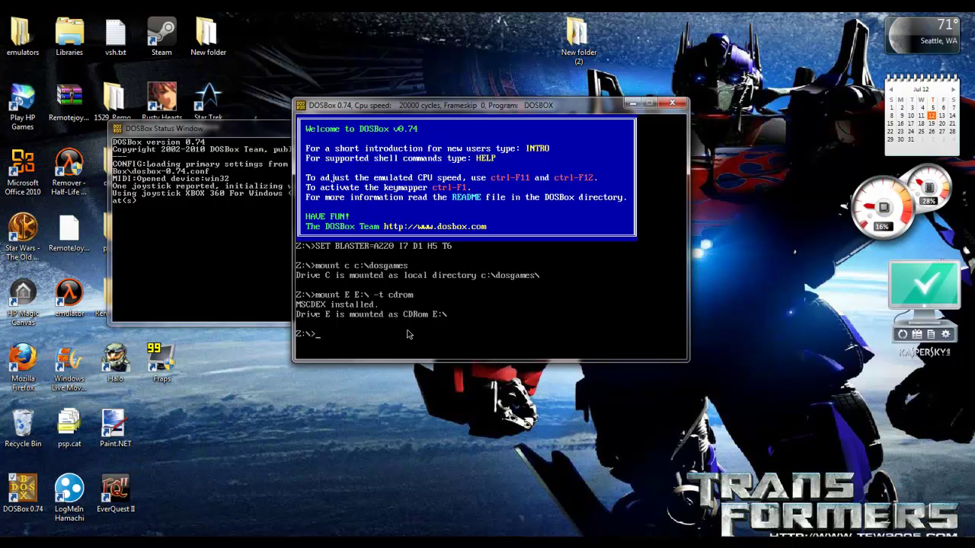
{"action": "type", "text": "c:"}
{"action": "key", "text": "Return"}
{"action": "type", "text": "wart"}
{"action": "type", "text": "2"}
{"action": "key", "text": "Return"}
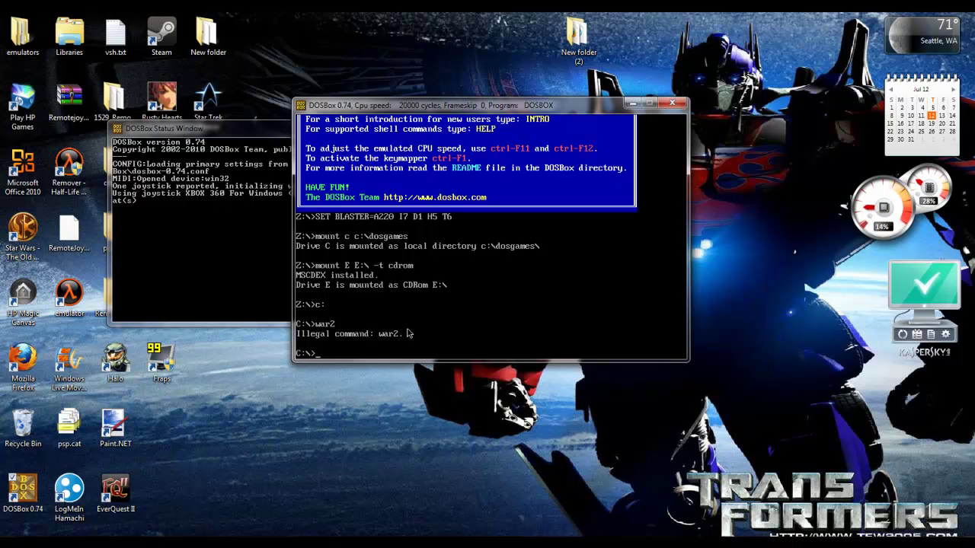
{"action": "left_click", "coordinate": [668, 106]}
Step: Relaunch DOSBox, centre its window, and mount c:\dosgames as drive C
{"action": "double_click", "coordinate": [23, 493]}
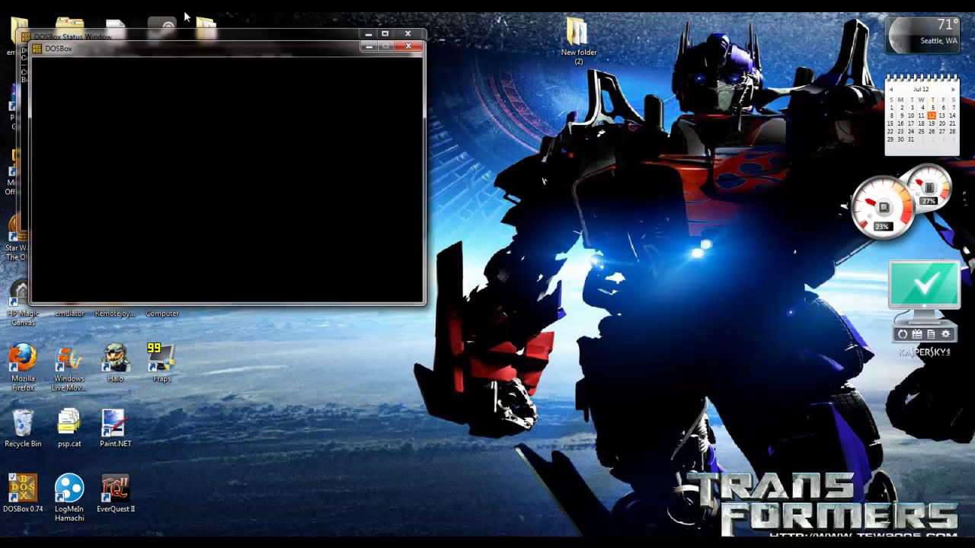
{"action": "left_click_drag", "start_coordinate": [303, 53], "coordinate": [504, 117]}
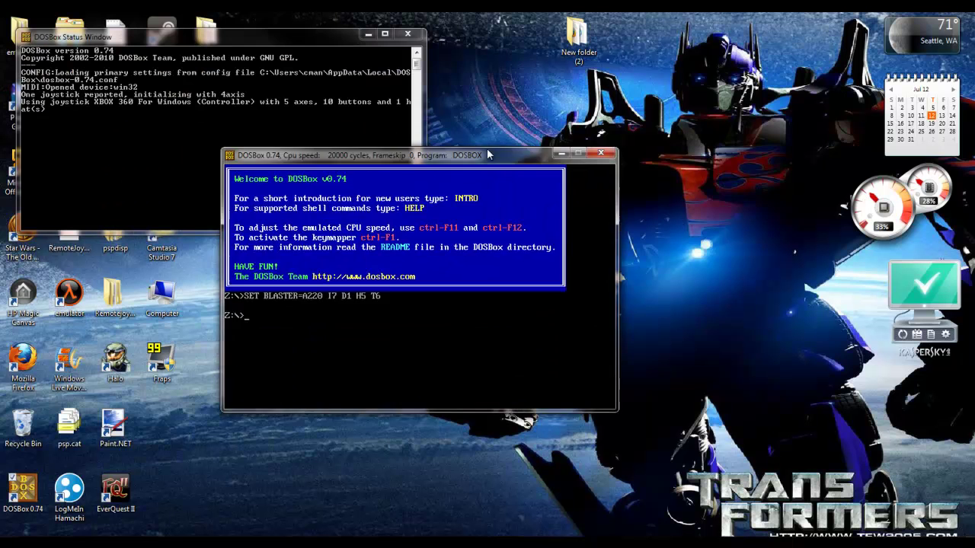
{"action": "type", "text": "mount "}
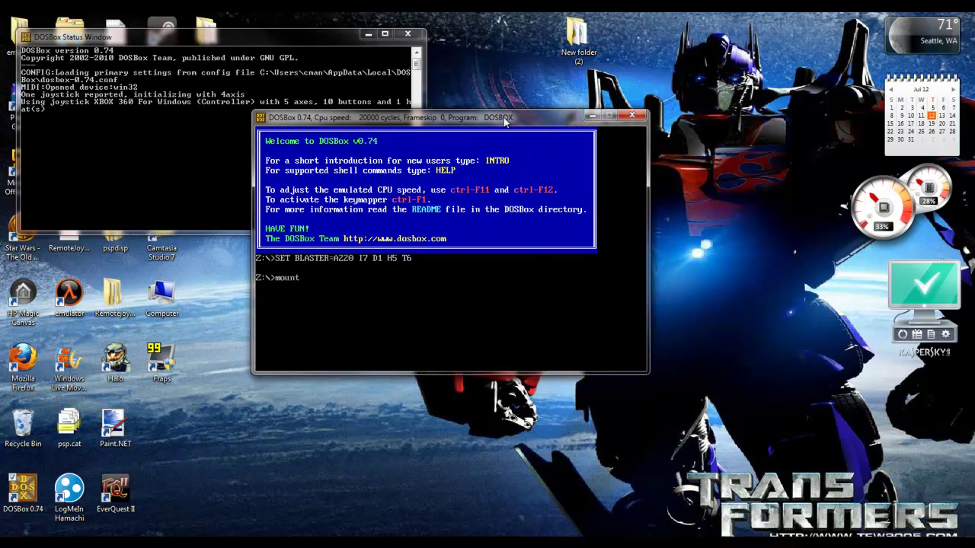
{"action": "type", "text": "c c:"}
{"action": "type", "text": "\\"}
{"action": "type", "text": "dosgames"}
{"action": "key", "text": "Return"}
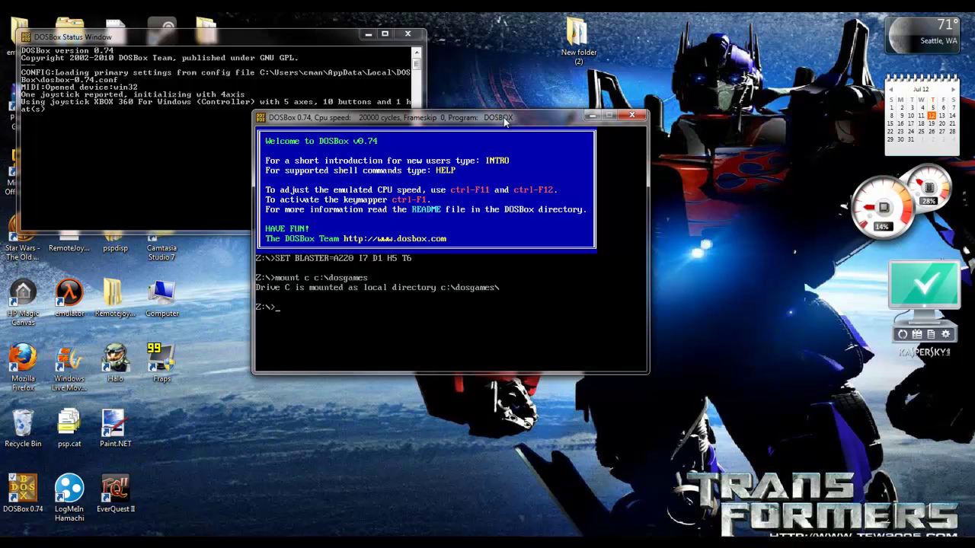
Step: Attempt to mount drive E as a CD-ROM with a misspelled 'mounmt' command
{"action": "type", "text": "mounmt"}
{"action": "type", "text": " e c"}
{"action": "key", "text": "BackSpace"}
{"action": "key", "text": "BackSpace"}
{"action": "type", "text": "e"}
{"action": "key", "text": "BackSpace"}
{"action": "type", "text": "e:"}
{"action": "type", "text": "\\ -t"}
{"action": "type", "text": " cdrom"}
{"action": "key", "text": "BackSpace"}
{"action": "key", "text": "BackSpace"}
{"action": "key", "text": "BackSpace"}
{"action": "type", "text": "rom"}
{"action": "key", "text": "Return"}
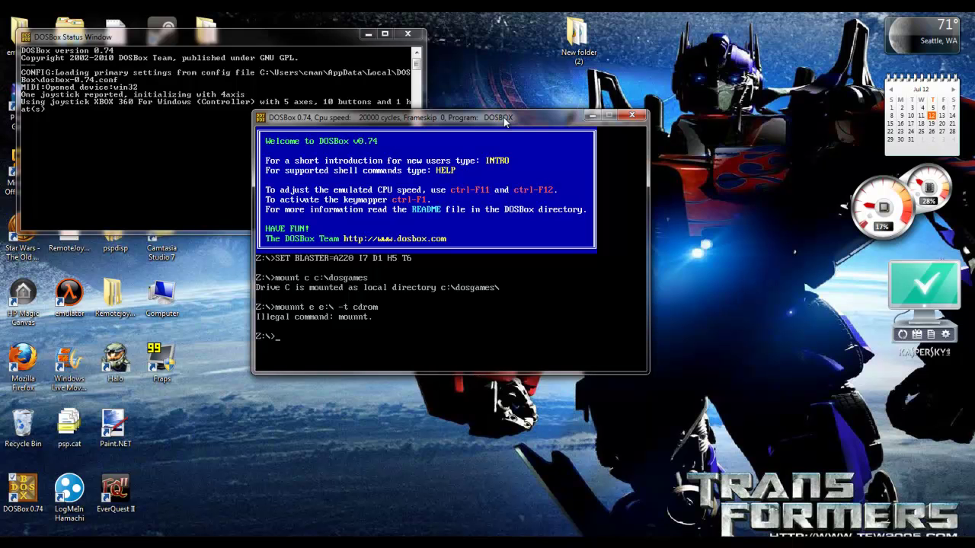
Step: Try 'setup' at the Z: prompt, then enter 'mount d e:\ -t cdrom'
{"action": "type", "text": "s"}
{"action": "type", "text": "etup"}
{"action": "key", "text": "Return"}
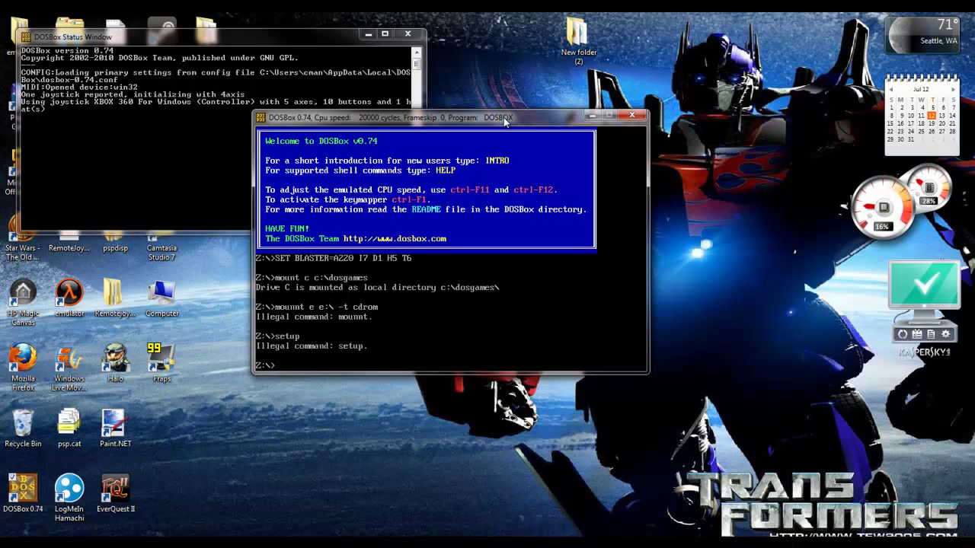
{"action": "type", "text": "mount d "}
{"action": "type", "text": "e:"}
{"action": "type", "text": "\\"}
{"action": "type", "text": " -t cd"}
{"action": "type", "text": "rom"}
Step: Mount disc E as CD-ROM drive D, retry 'setup' at Z:, and type D:
{"action": "key", "text": "Return"}
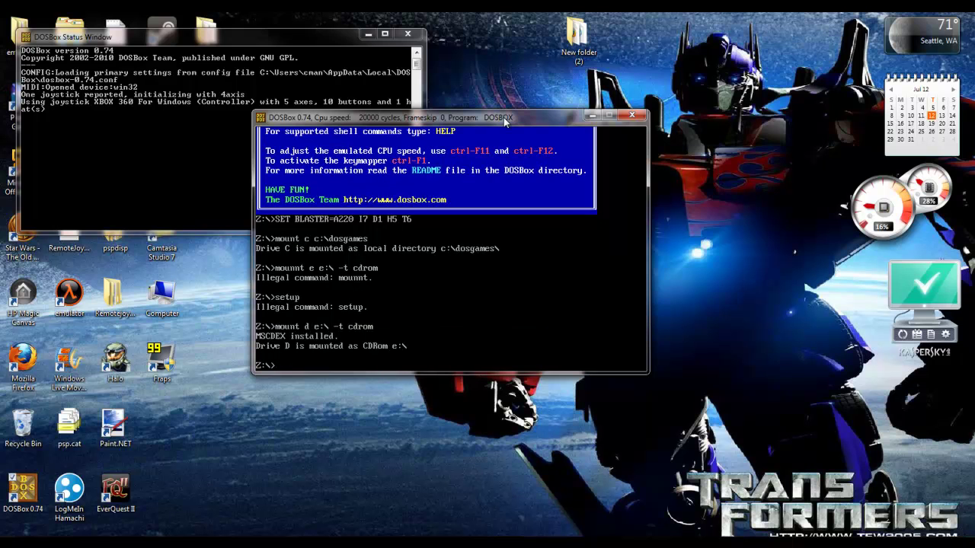
{"action": "type", "text": "set"}
{"action": "type", "text": "up"}
{"action": "key", "text": "Return"}
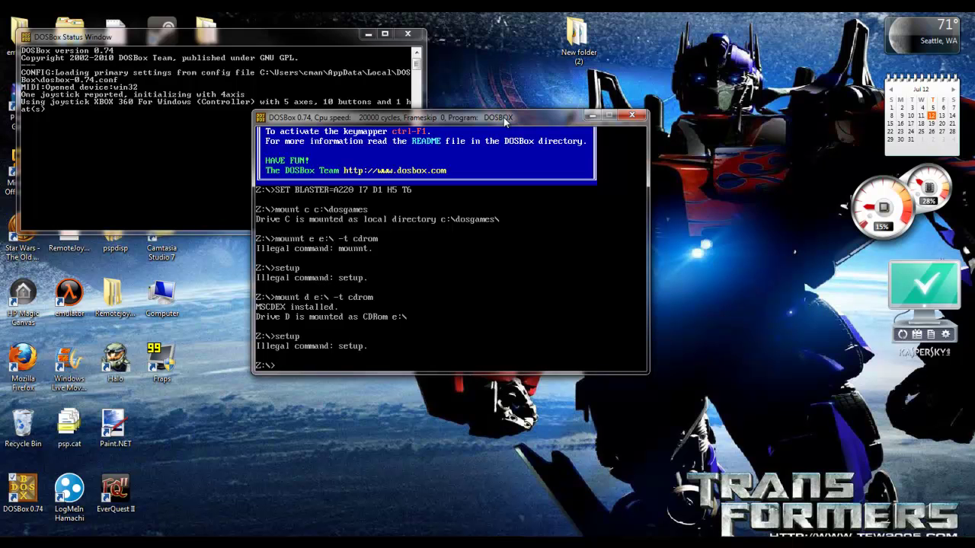
{"action": "left_click", "coordinate": [394, 545]}
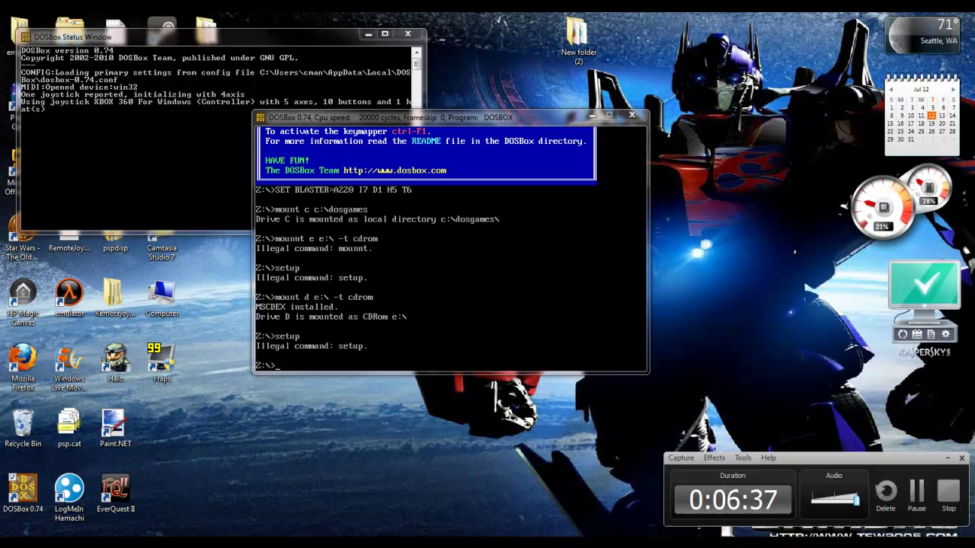
{"action": "left_click", "coordinate": [920, 503]}
{"action": "type", "text": "D:"}
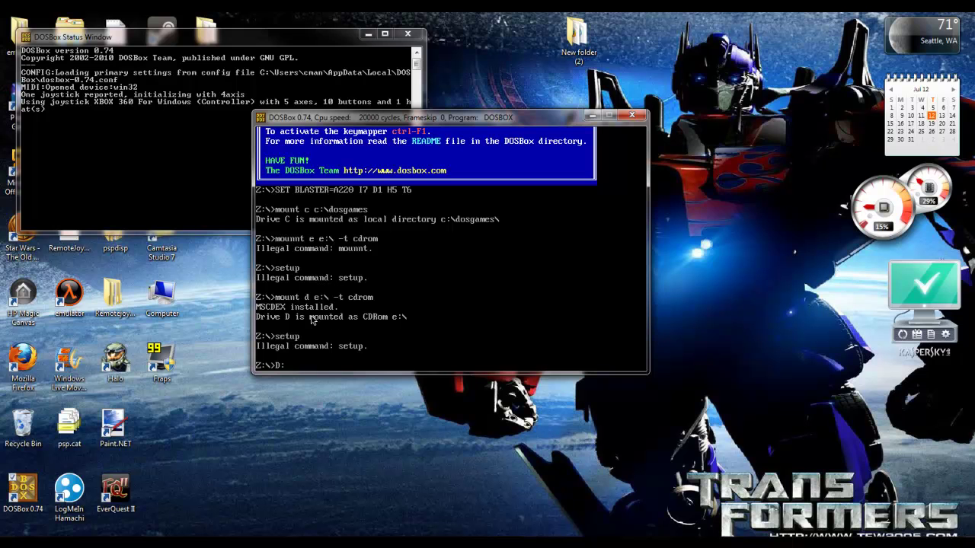
Step: Switch to drive D and launch the Warcraft II setup program
{"action": "key", "text": "Return"}
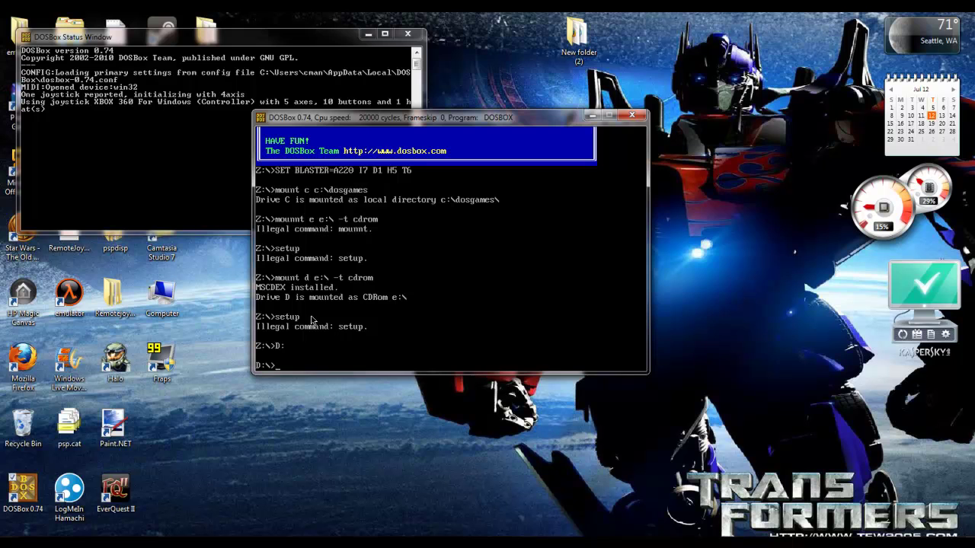
{"action": "type", "text": "setup"}
{"action": "key", "text": "Return"}
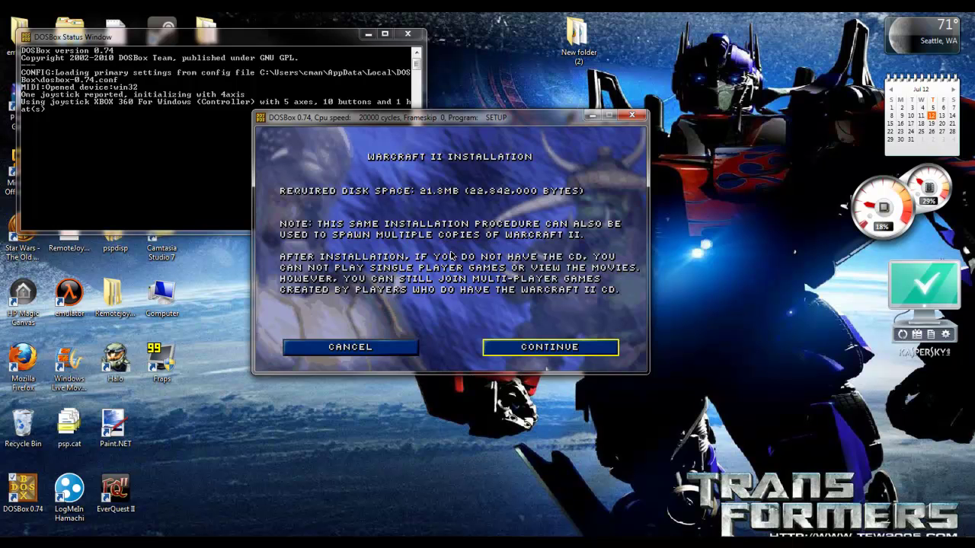
Step: Pass the disk-space notice, accept the C:\WAR2 path, and choose NO SAVE & EXIT
{"action": "left_click", "coordinate": [578, 347]}
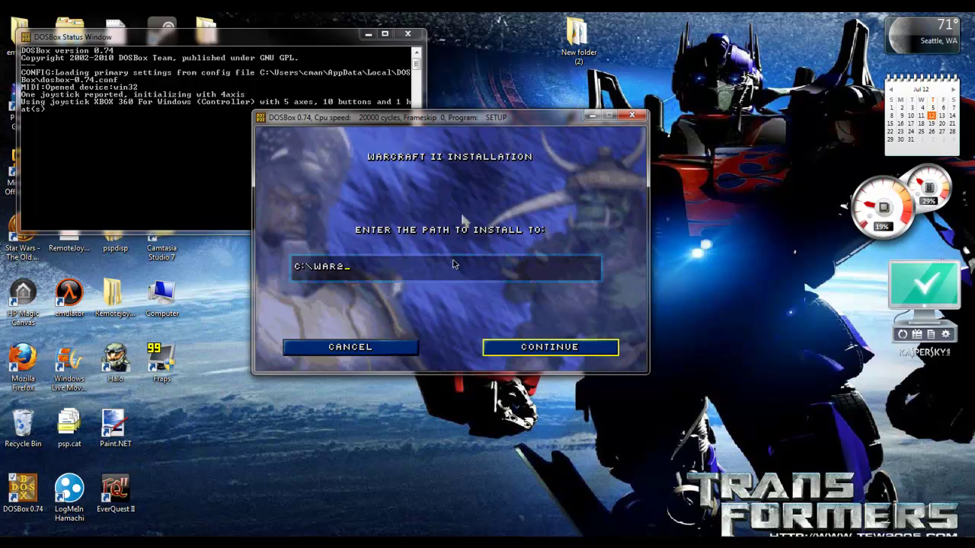
{"action": "left_click", "coordinate": [352, 350]}
{"action": "left_click", "coordinate": [369, 349]}
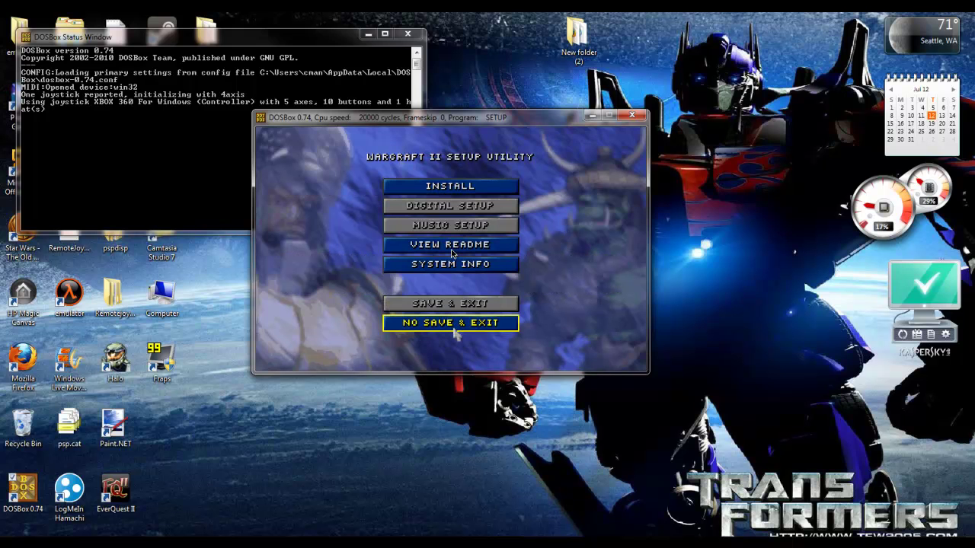
{"action": "left_click", "coordinate": [452, 253]}
{"action": "type", "text": "ex"}
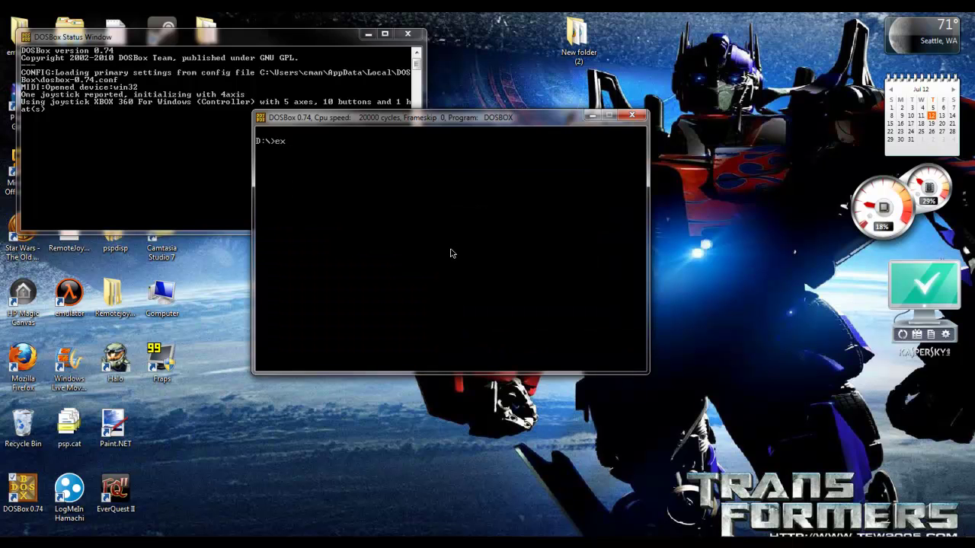
Step: Exit DOSBox, open its DOSBox-0.74 install folder, and open dosbox-0.74.conf in Notepad
{"action": "type", "text": "it"}
{"action": "key", "text": "Return"}
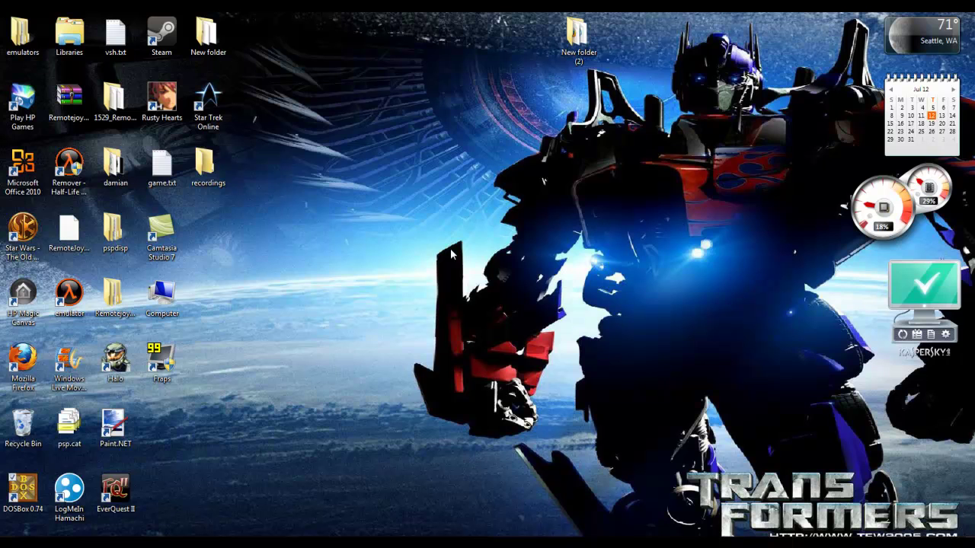
{"action": "right_click", "coordinate": [36, 494]}
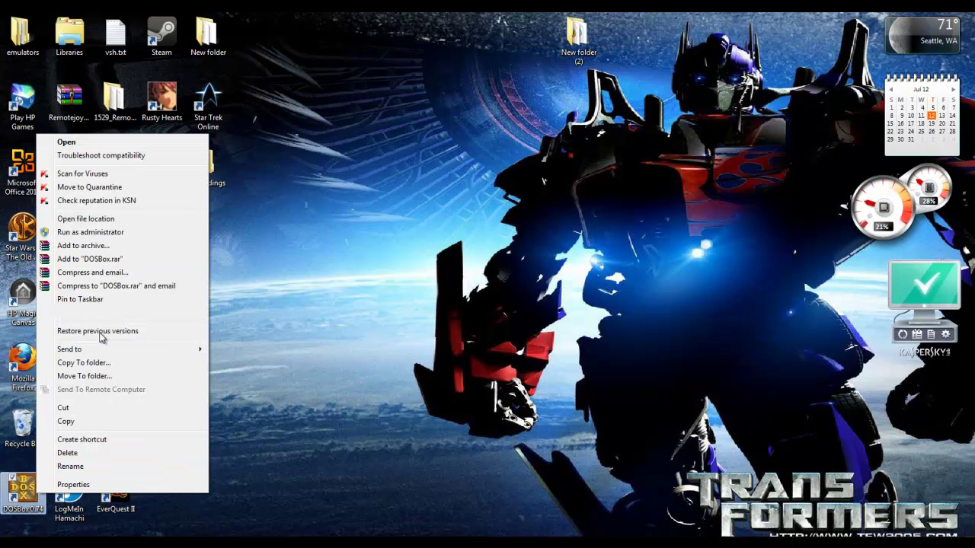
{"action": "left_click", "coordinate": [122, 219]}
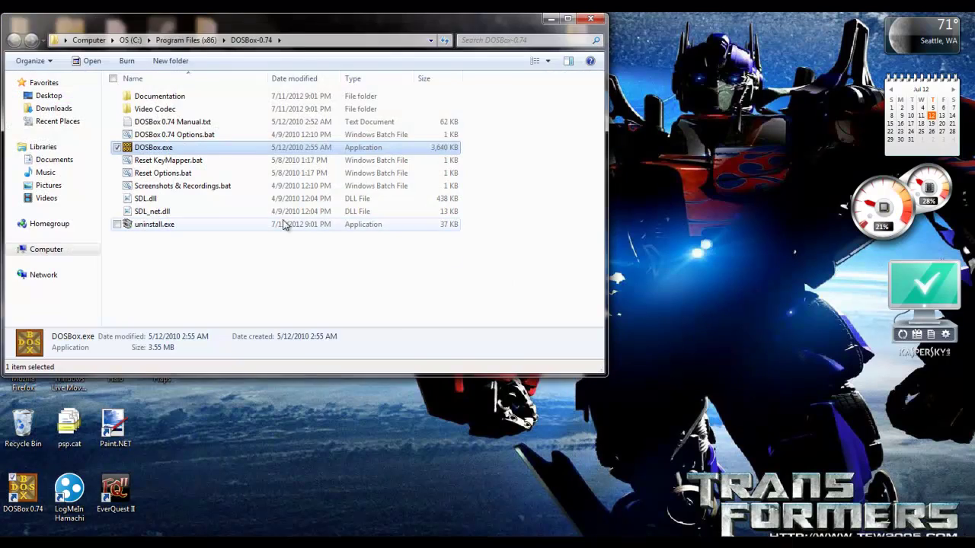
{"action": "mouse_move", "coordinate": [254, 26]}
{"action": "left_mouse_down"}
{"action": "mouse_move", "coordinate": [652, 73]}
{"action": "mouse_move", "coordinate": [501, 65]}
{"action": "left_mouse_up"}
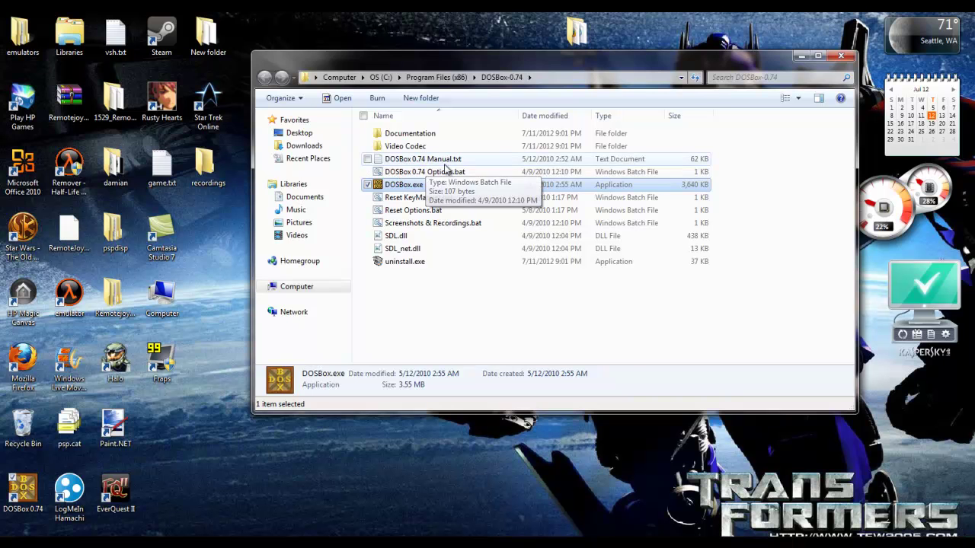
{"action": "double_click", "coordinate": [455, 173]}
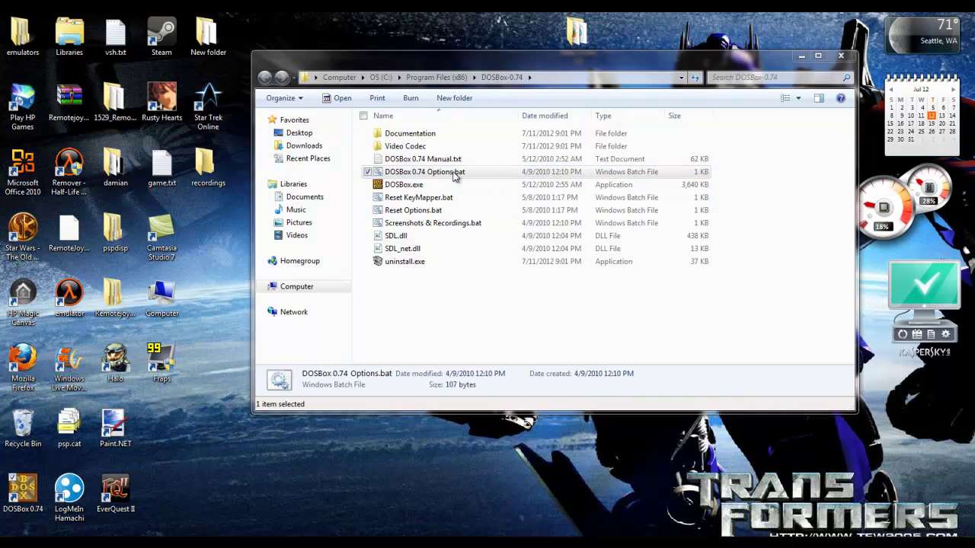
{"action": "left_click_drag", "start_coordinate": [847, 78], "coordinate": [851, 278]}
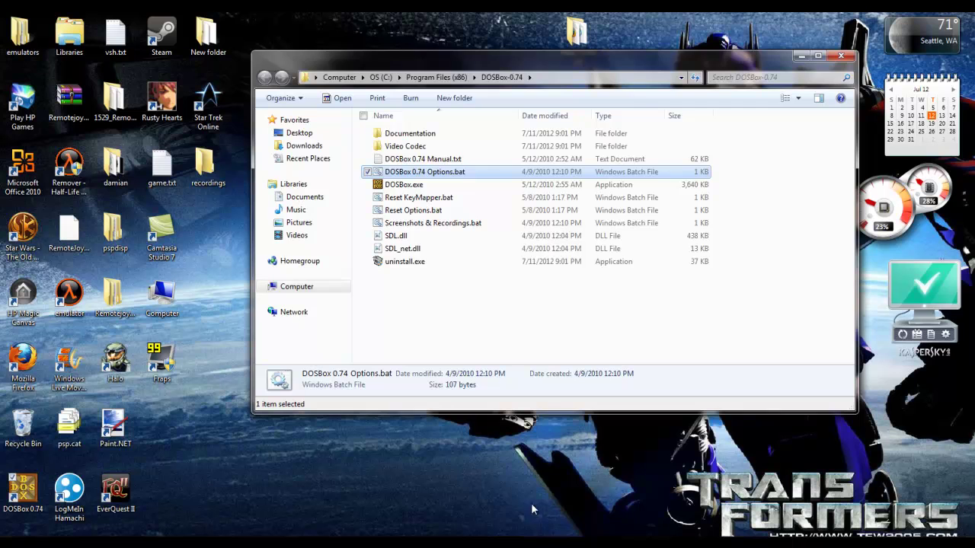
Step: Add the line mount C C:\dosgames below [autoexec] in dosbox-0.74.conf
{"action": "left_click", "coordinate": [537, 471]}
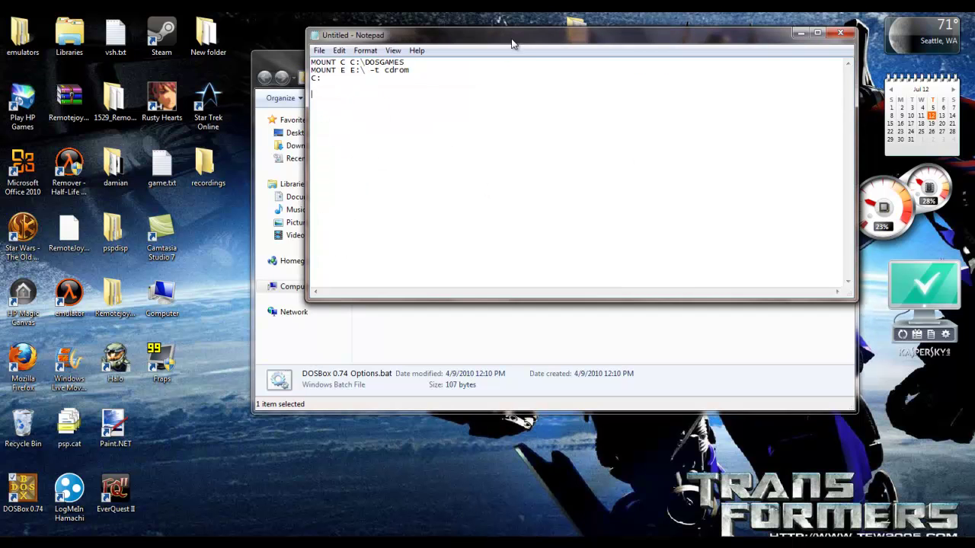
{"action": "left_click_drag", "start_coordinate": [516, 40], "coordinate": [514, 325]}
{"action": "left_click", "coordinate": [358, 279]}
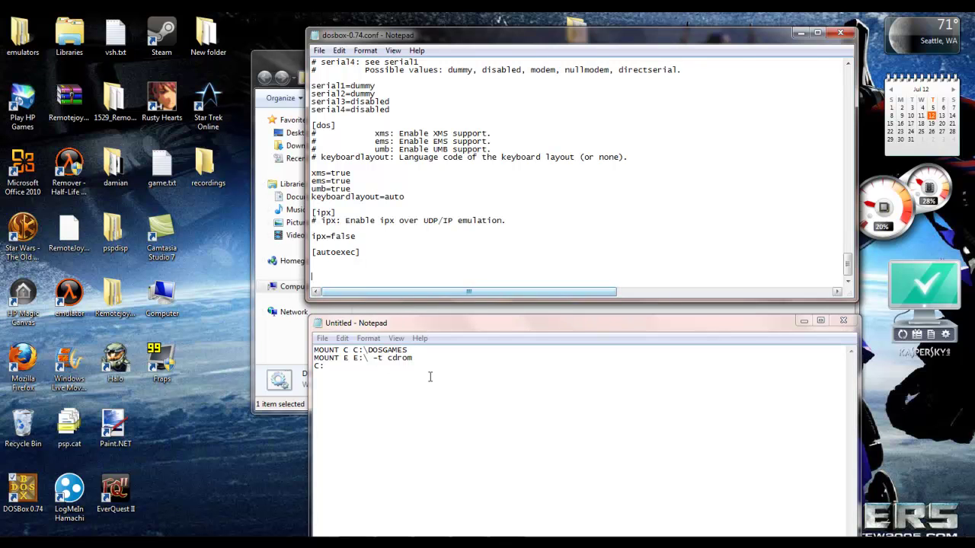
{"action": "type", "text": "mount C C"}
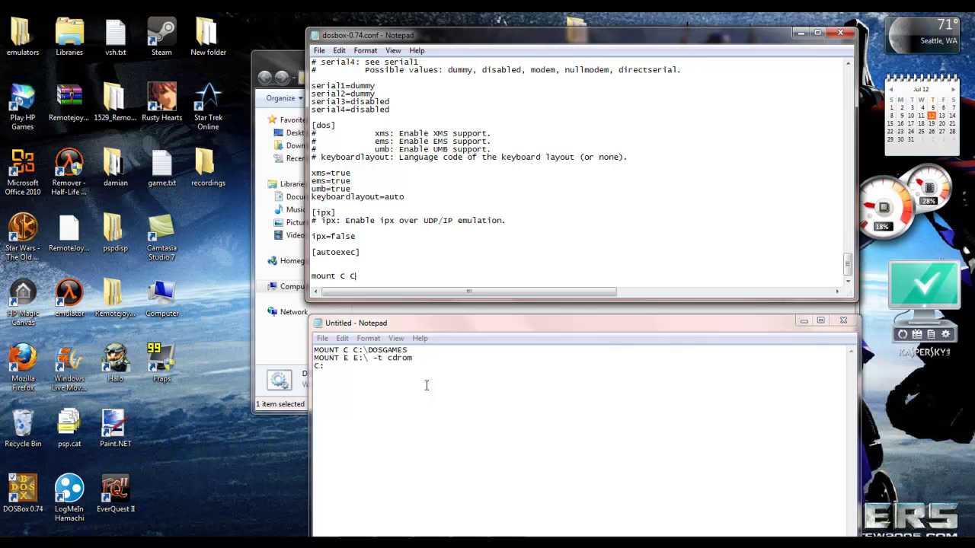
{"action": "type", "text": "\\dosga"}
{"action": "type", "text": "mes"}
{"action": "key", "text": "Return"}
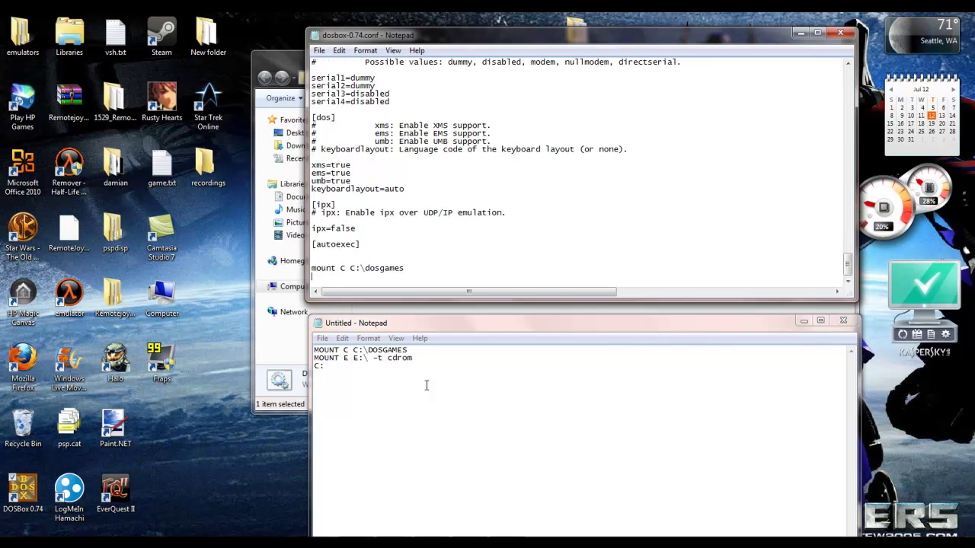
Step: Add the line mount E E\ -t cdrom on the next line
{"action": "type", "text": "mount "}
{"action": "type", "text": "E E"}
{"action": "type", "text": "cdrom"}
{"action": "key", "text": "BackSpace"}
{"action": "key", "text": "BackSpace"}
{"action": "type", "text": "rom"}
{"action": "key", "text": "Return"}
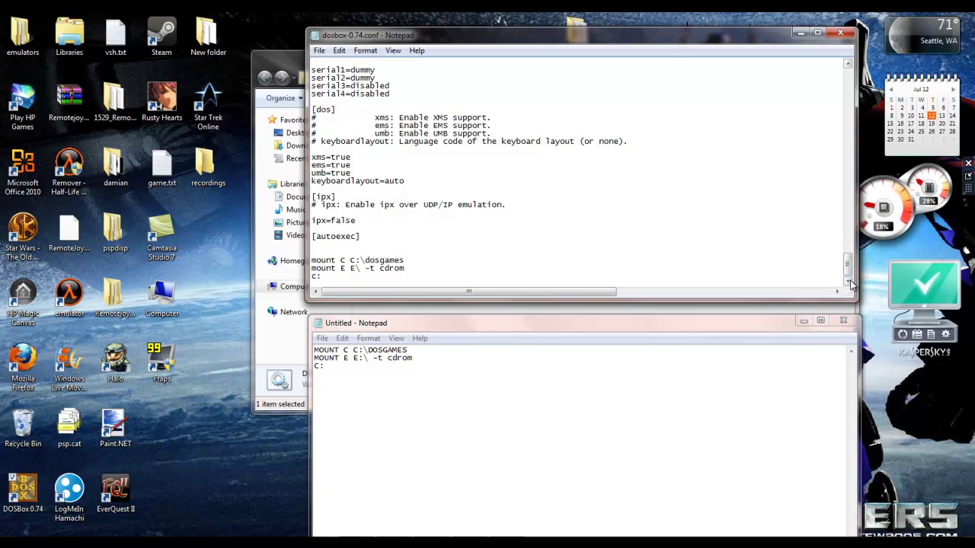
Step: Save the edited dosbox-0.74.conf
{"action": "left_click_drag", "start_coordinate": [848, 267], "coordinate": [845, 138]}
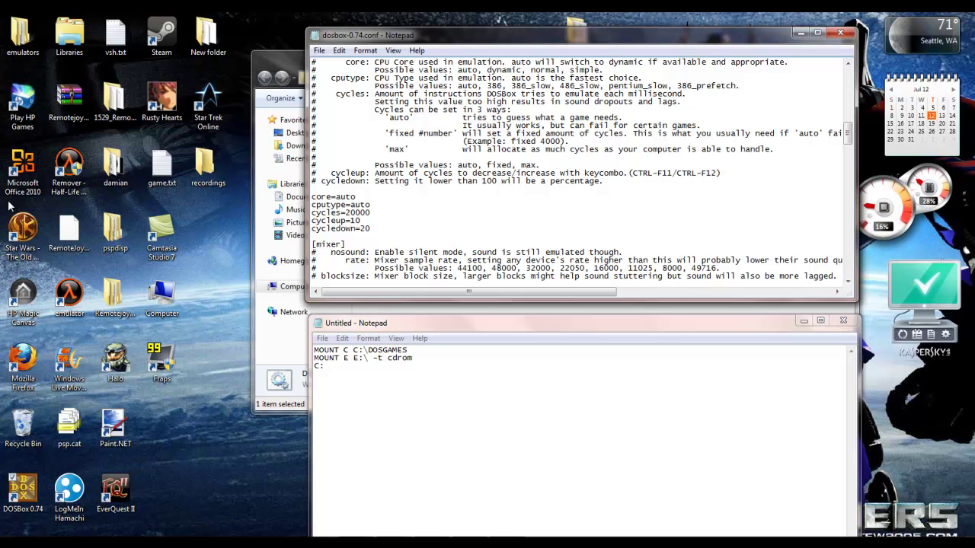
{"action": "left_click", "coordinate": [319, 51]}
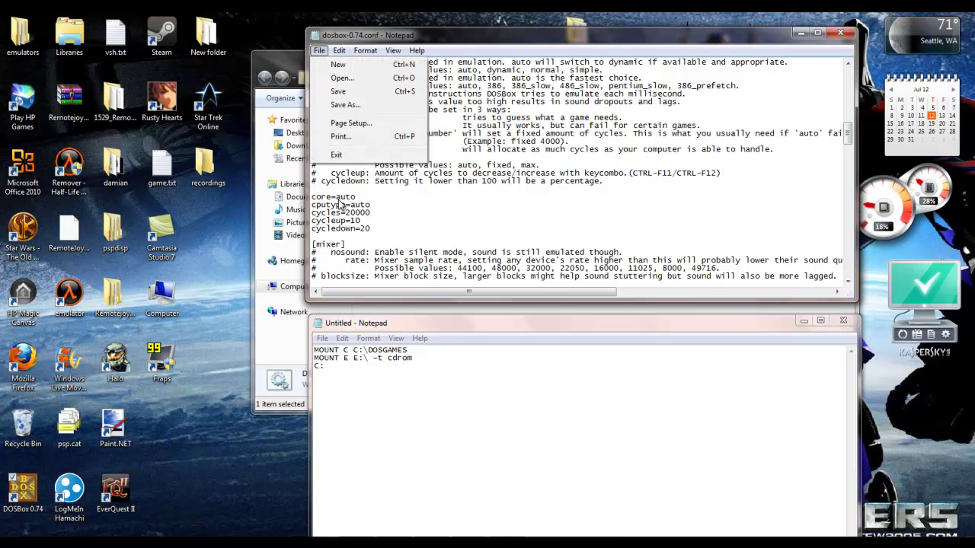
{"action": "left_click", "coordinate": [358, 92]}
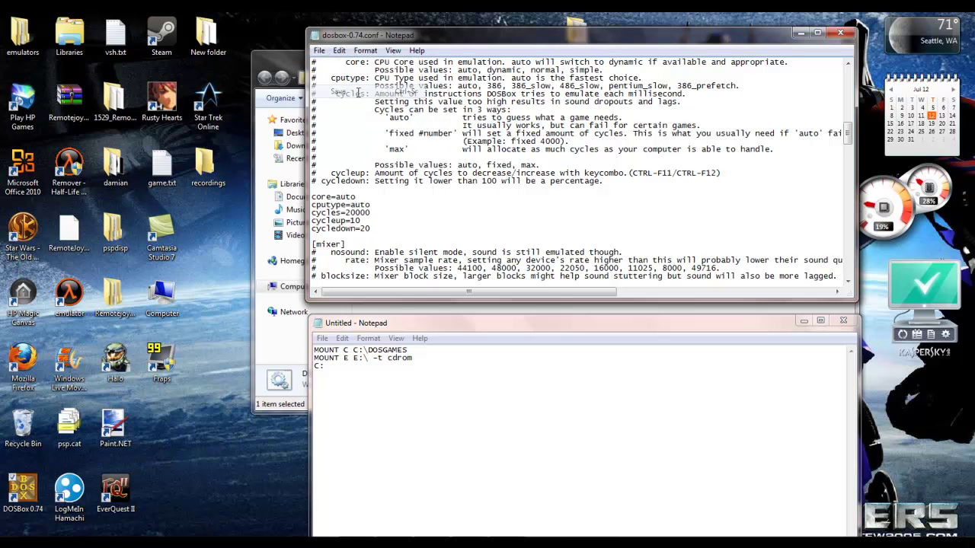
Step: Close the conf, discard the untitled mount notes, and close the DOSBox folder
{"action": "left_click", "coordinate": [840, 33]}
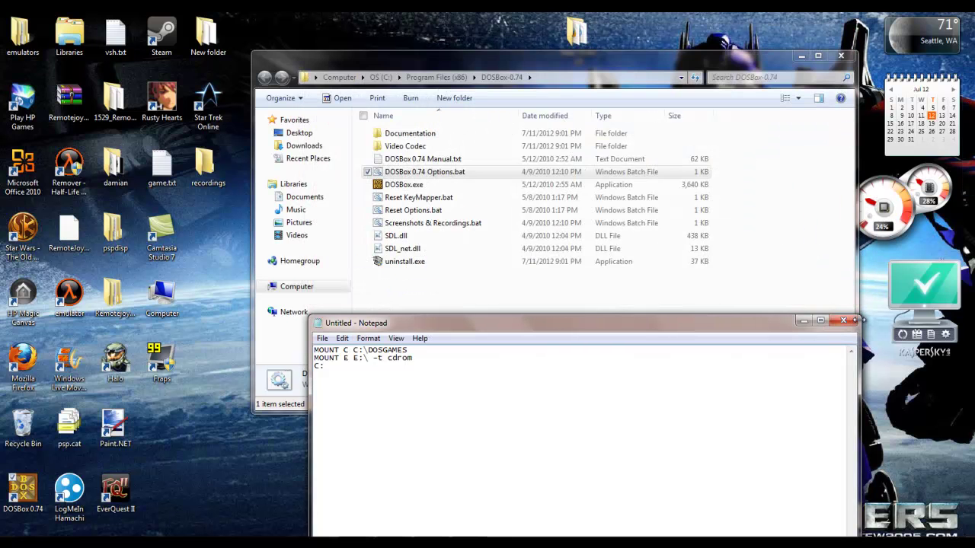
{"action": "left_click", "coordinate": [843, 322]}
{"action": "left_click", "coordinate": [512, 282]}
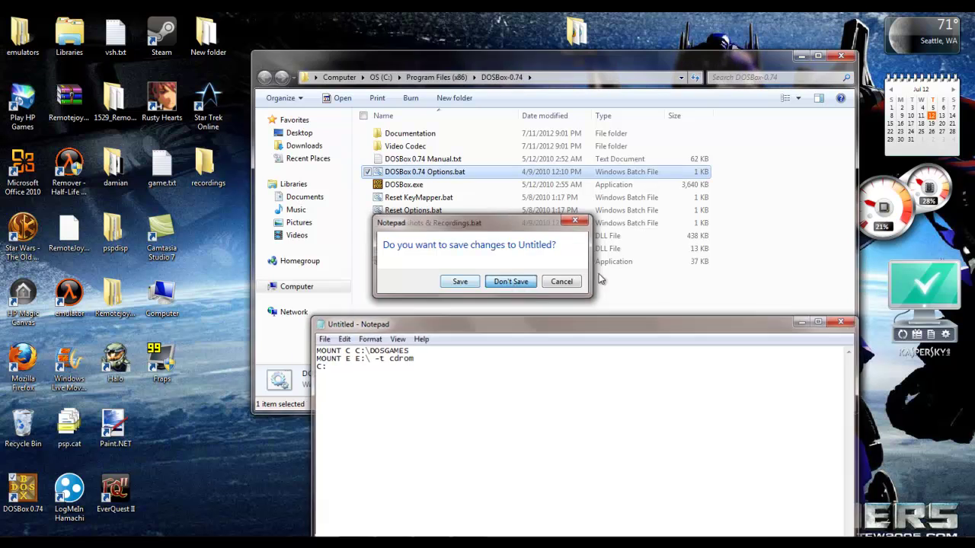
{"action": "left_click", "coordinate": [841, 55]}
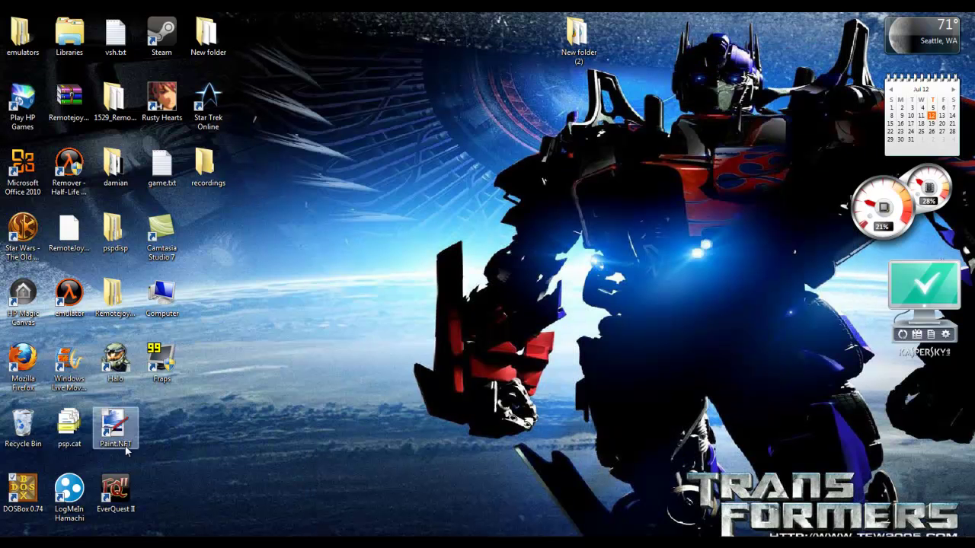
Step: Start DOSBox 0.74, change into C:\WAR2 and run war2.exe
{"action": "double_click", "coordinate": [25, 495]}
{"action": "type", "text": "cd w"}
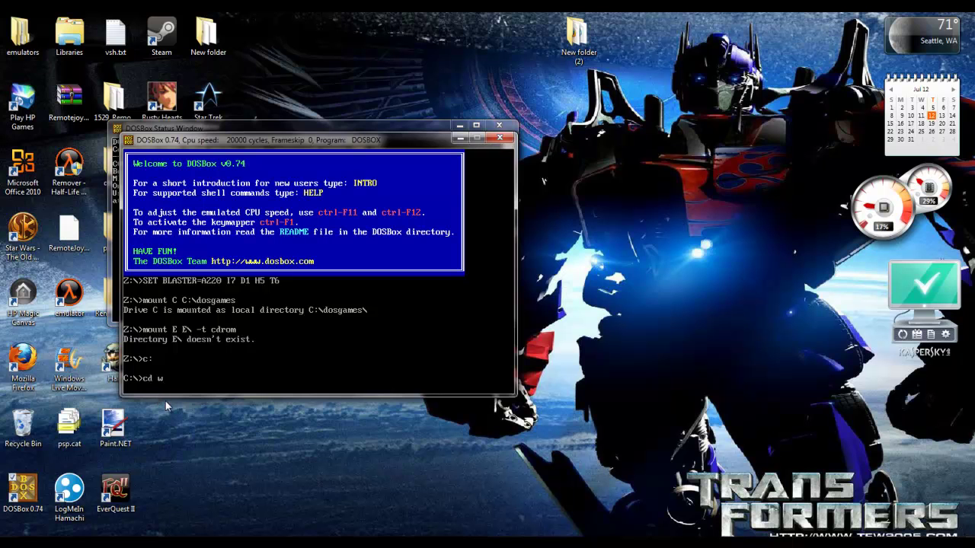
{"action": "type", "text": "ar2"}
{"action": "key", "text": "Return"}
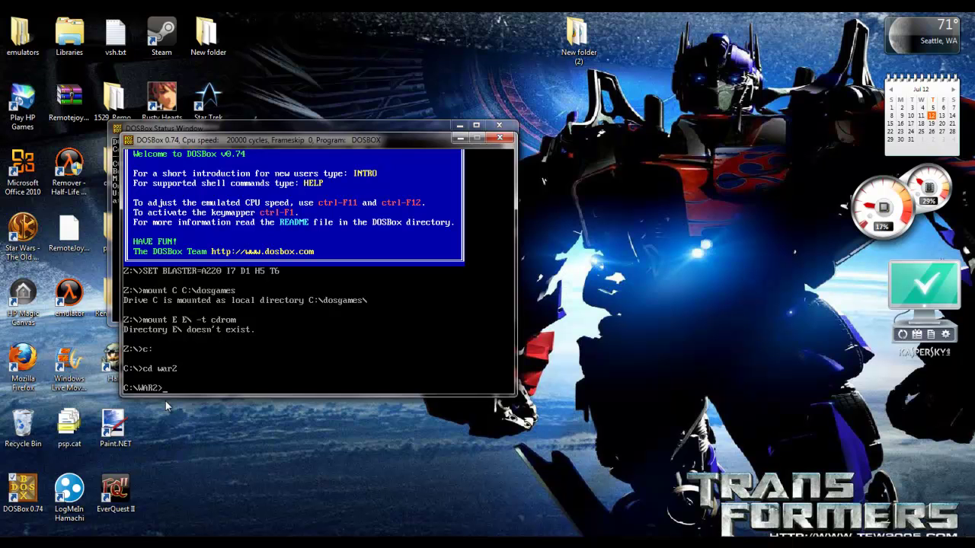
{"action": "type", "text": "war2.exe"}
{"action": "key", "text": "Return"}
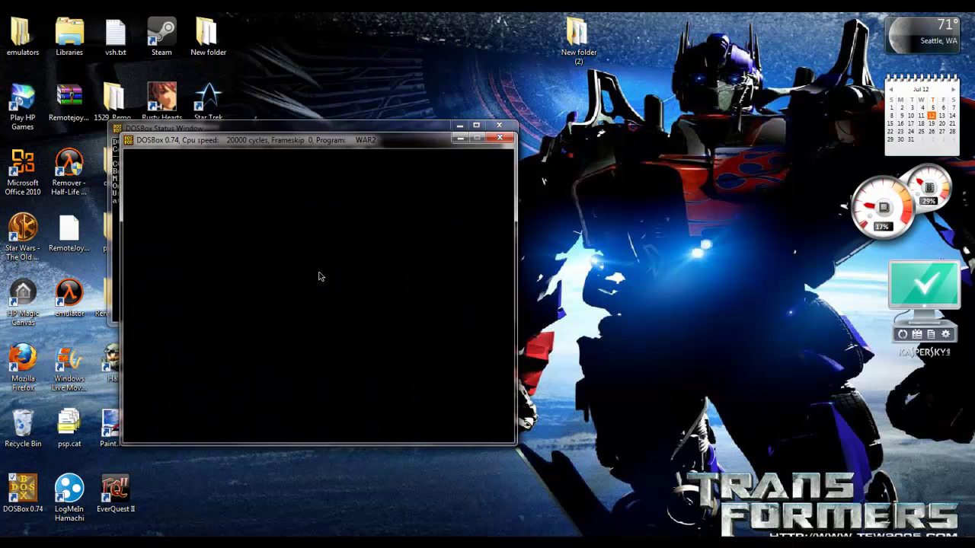
Step: Try Single Player Game, cancel the insert-CD prompt, and exit Warcraft II
{"action": "left_click", "coordinate": [319, 300]}
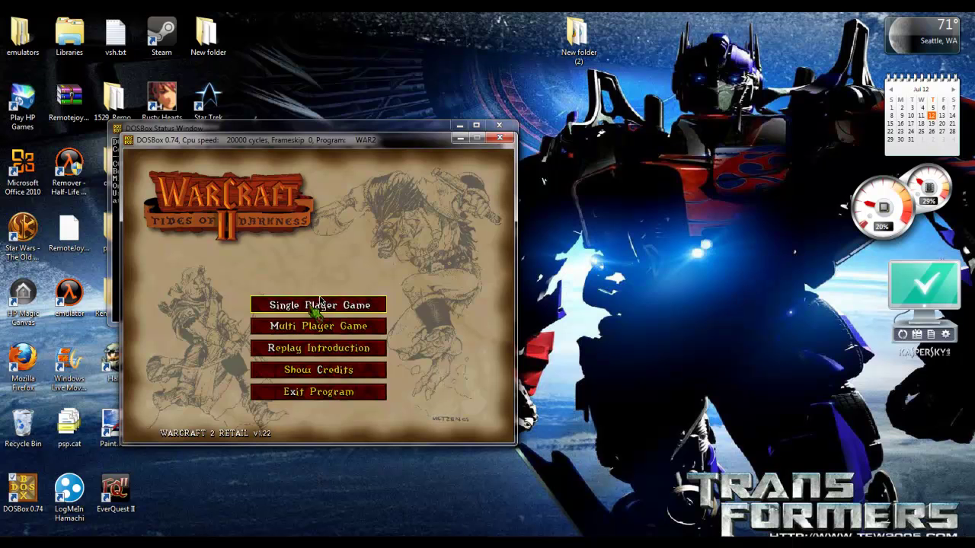
{"action": "left_click", "coordinate": [315, 307]}
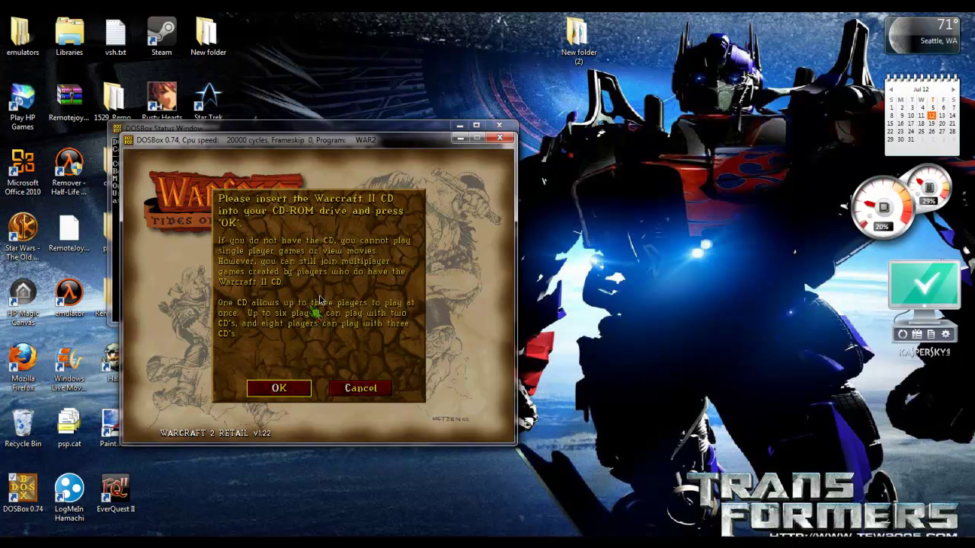
{"action": "left_click", "coordinate": [358, 391]}
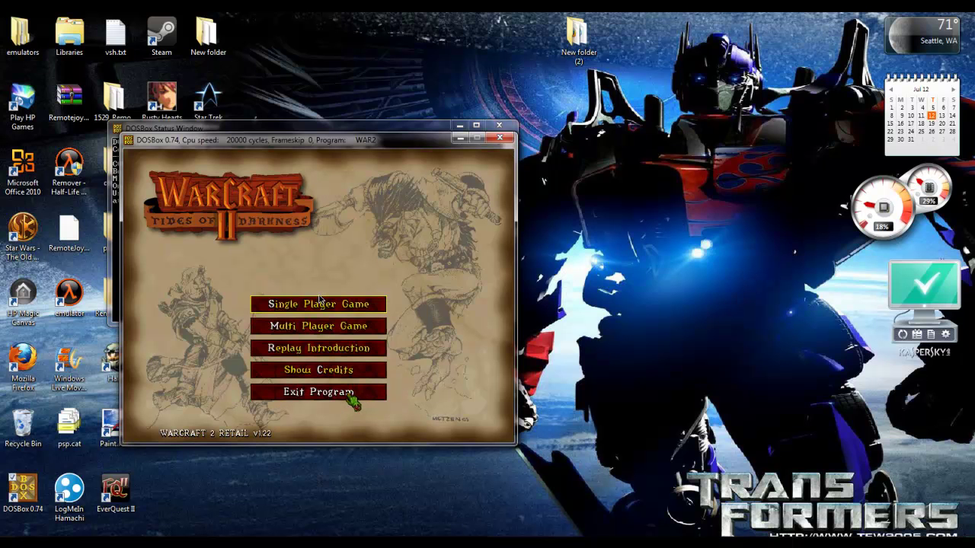
{"action": "left_click", "coordinate": [308, 397]}
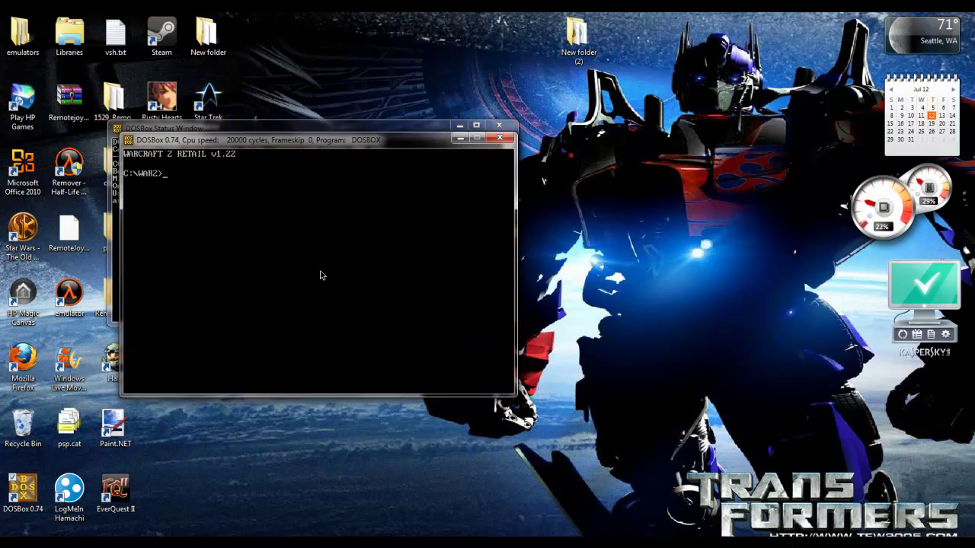
Step: Exit DOSBox and relaunch it from the DOSBox 0.74 desktop icon
{"action": "type", "text": "exit"}
{"action": "key", "text": "Return"}
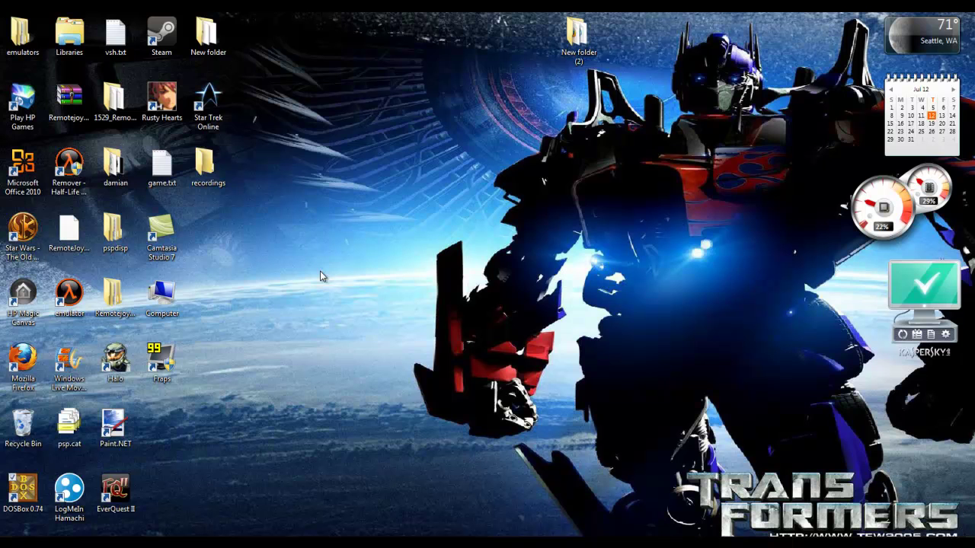
{"action": "double_click", "coordinate": [32, 500]}
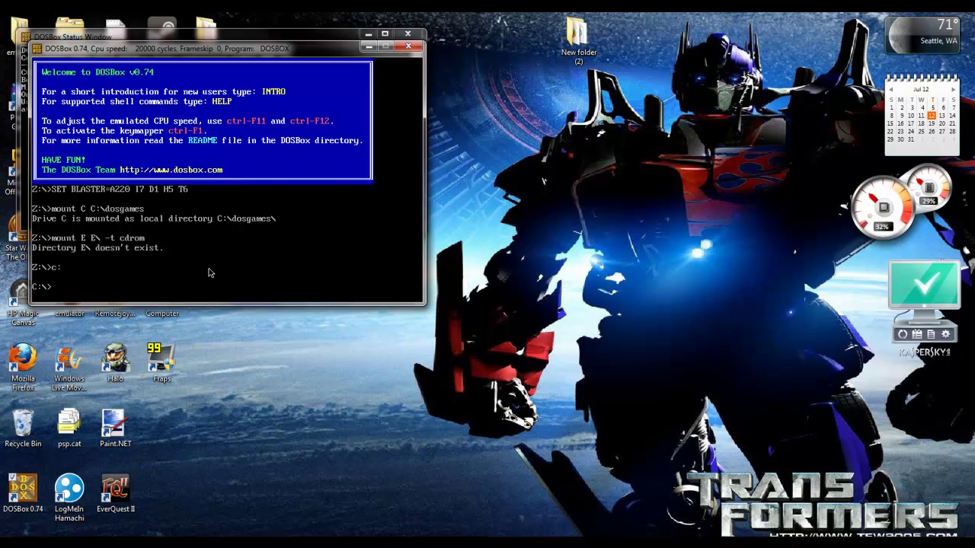
Step: Open the DOSBox conf from the shortcut's file location and bring up its autoexec section
{"action": "right_click", "coordinate": [27, 494]}
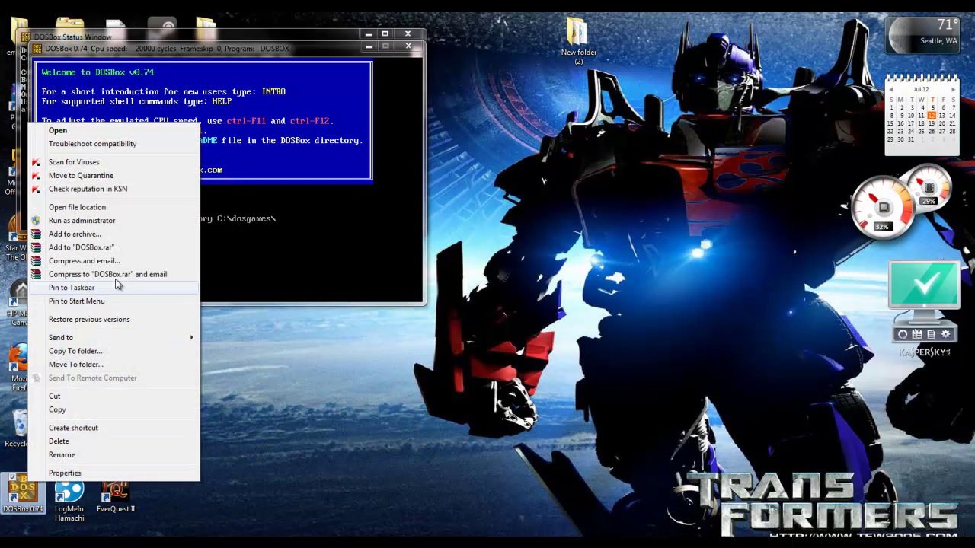
{"action": "left_click", "coordinate": [83, 207]}
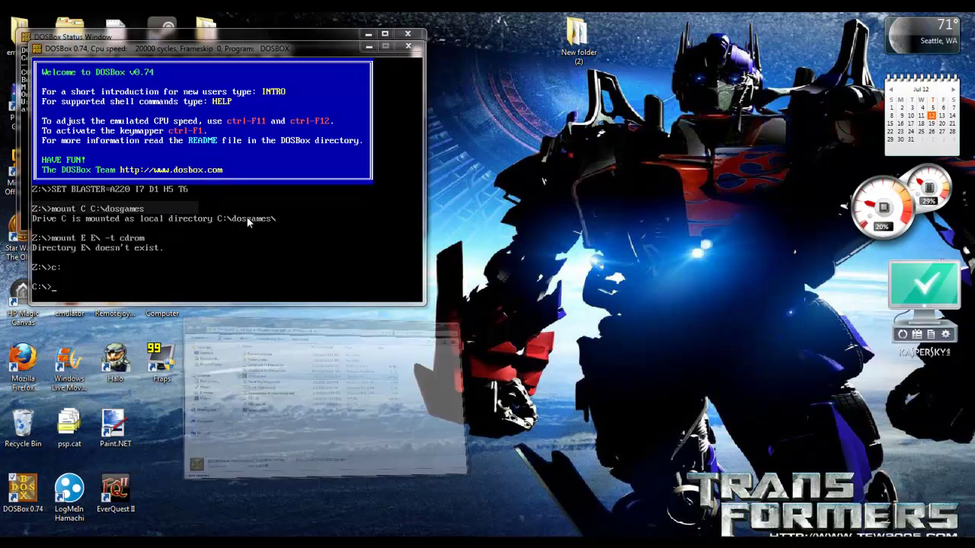
{"action": "double_click", "coordinate": [457, 171]}
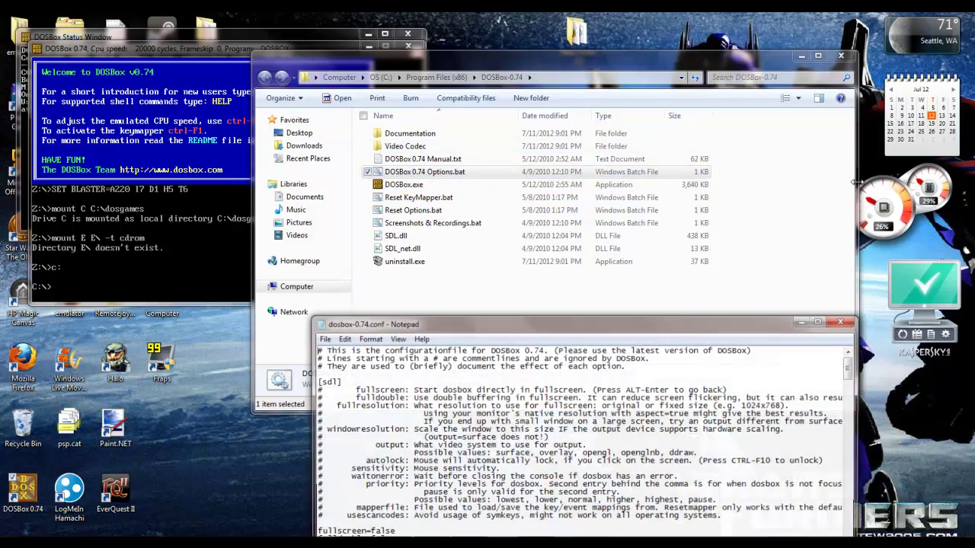
{"action": "left_click", "coordinate": [821, 320]}
{"action": "mouse_move", "coordinate": [819, 6]}
{"action": "left_mouse_down"}
{"action": "mouse_move", "coordinate": [561, 98]}
{"action": "mouse_move", "coordinate": [641, 84]}
{"action": "left_mouse_up"}
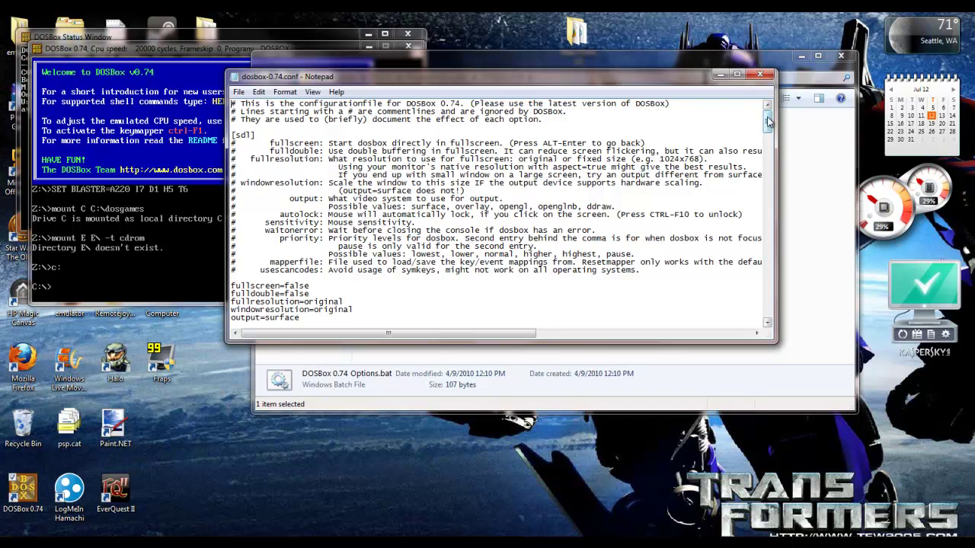
{"action": "left_click_drag", "start_coordinate": [767, 118], "coordinate": [766, 326]}
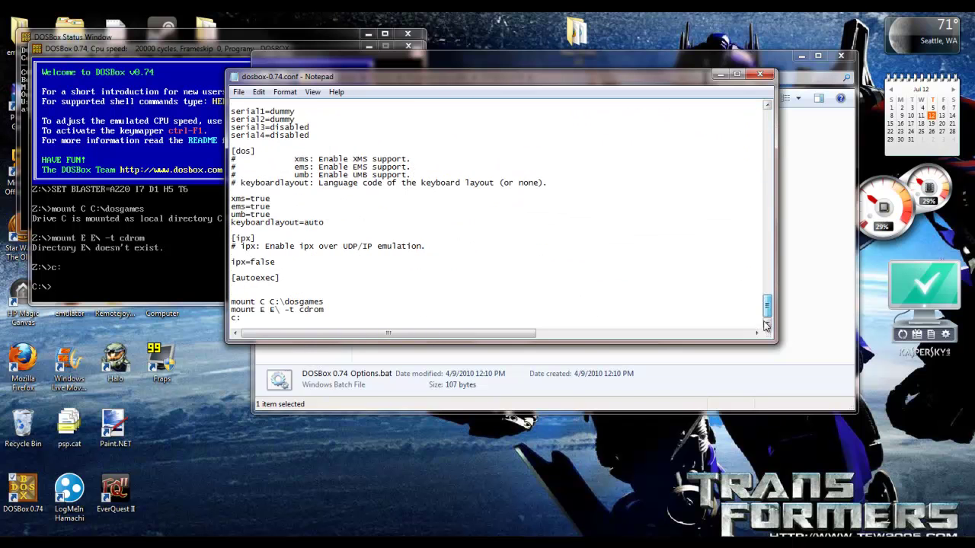
Step: Correct the CD-ROM line to mount E E:\ -t cdrom, save, and relaunch DOSBox
{"action": "left_click_drag", "start_coordinate": [271, 309], "coordinate": [324, 309]}
{"action": "left_click", "coordinate": [278, 312]}
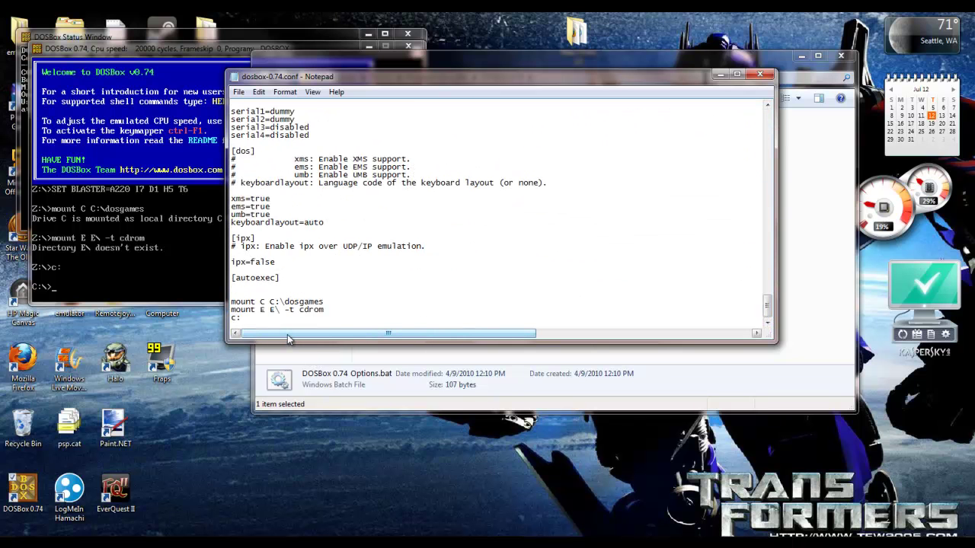
{"action": "type", "text": ":"}
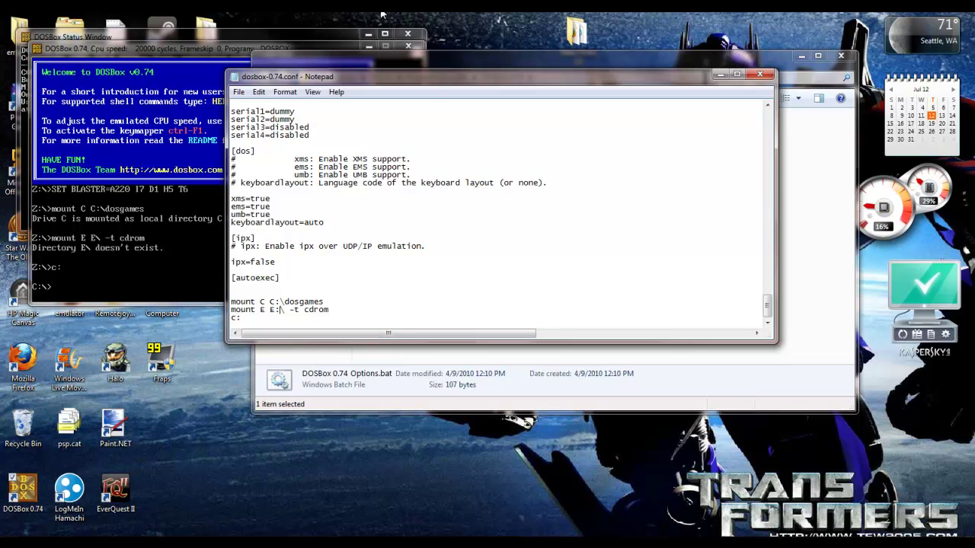
{"action": "left_click", "coordinate": [408, 47]}
{"action": "left_click", "coordinate": [238, 92]}
{"action": "left_click", "coordinate": [256, 133]}
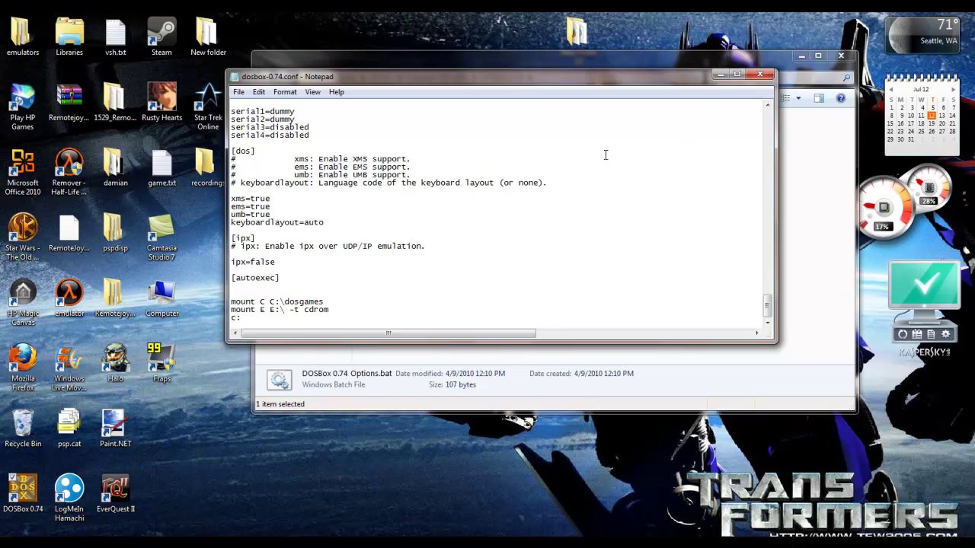
{"action": "double_click", "coordinate": [23, 494]}
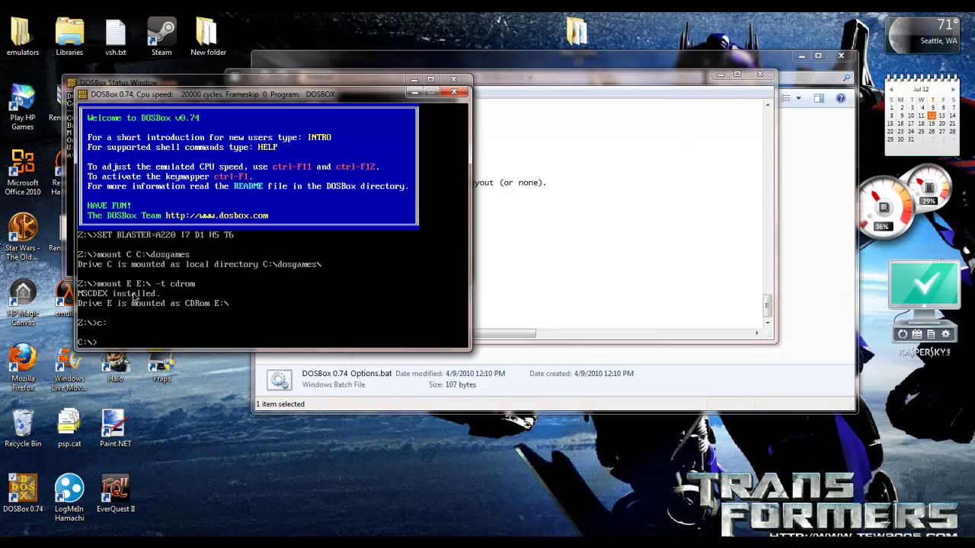
Step: Run cd war2, then war2.exe to start WarCraft II
{"action": "type", "text": "war2"}
{"action": "key", "text": "BackSpace"}
{"action": "key", "text": "BackSpace"}
{"action": "key", "text": "BackSpace"}
{"action": "key", "text": "BackSpace"}
{"action": "type", "text": "cd"}
{"action": "type", "text": " war2"}
{"action": "key", "text": "Return"}
{"action": "type", "text": "war2.exe"}
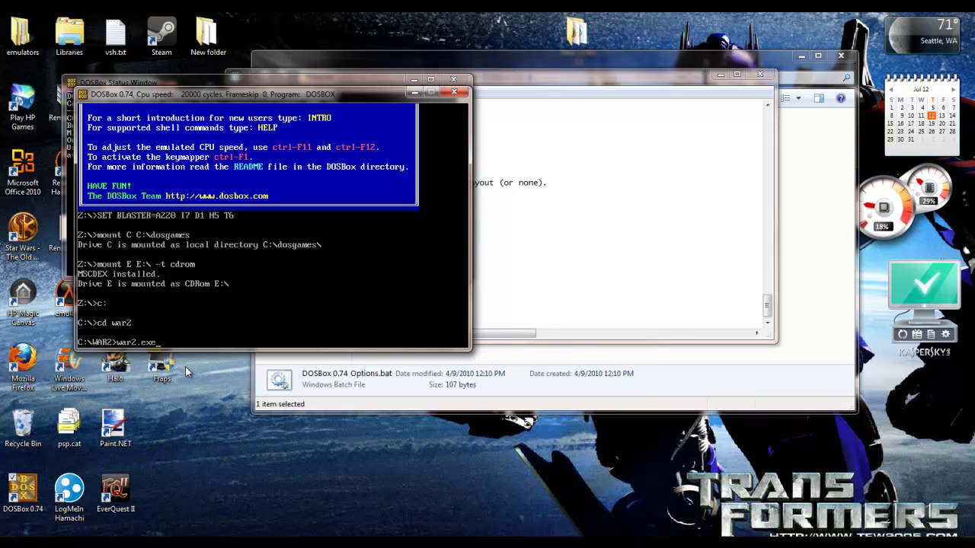
{"action": "key", "text": "Return"}
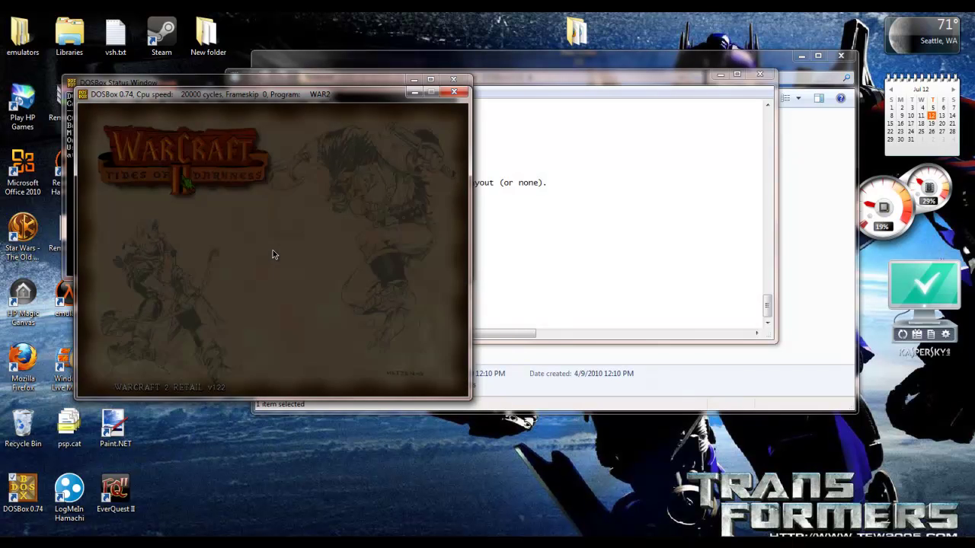
Step: Open Single Player Game, then Load Game, and load a saved game
{"action": "left_click", "coordinate": [245, 258]}
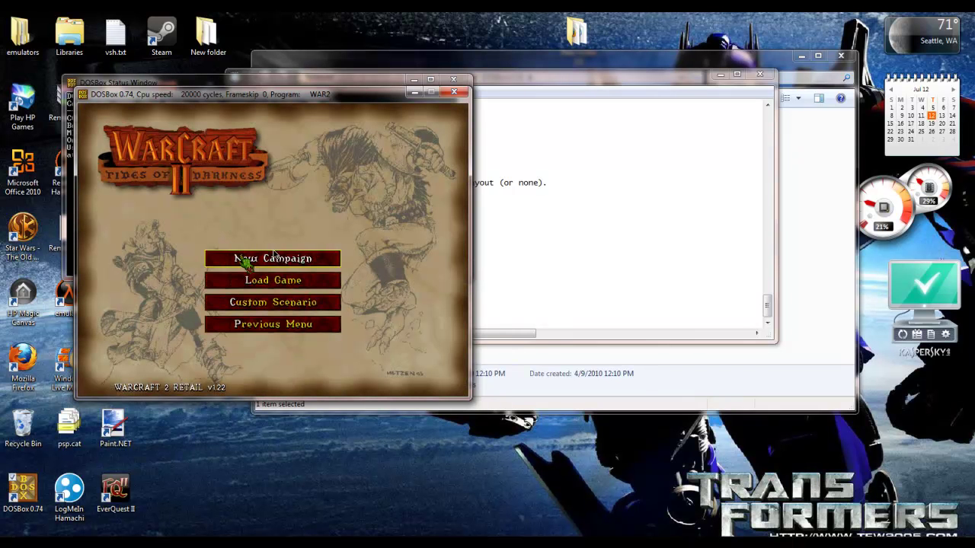
{"action": "left_click", "coordinate": [310, 336]}
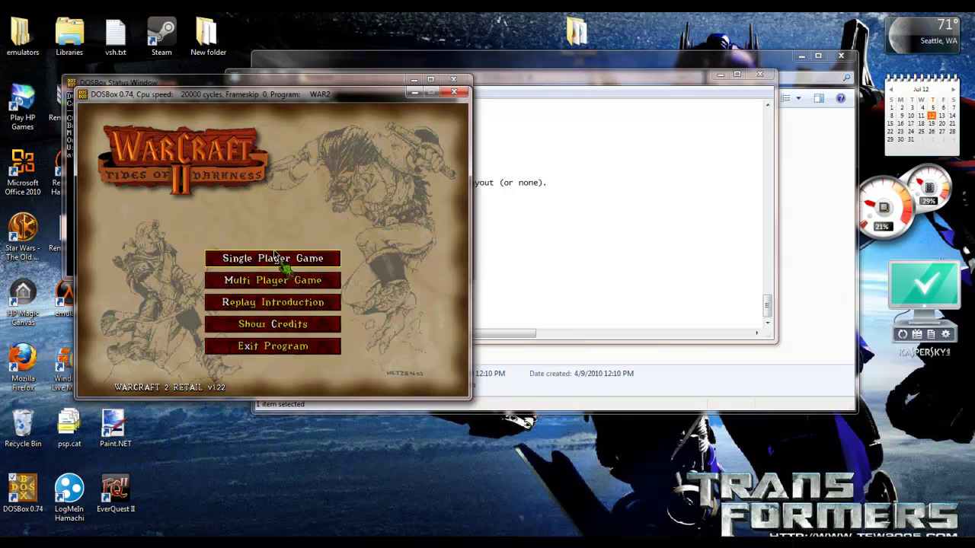
{"action": "left_click", "coordinate": [281, 261]}
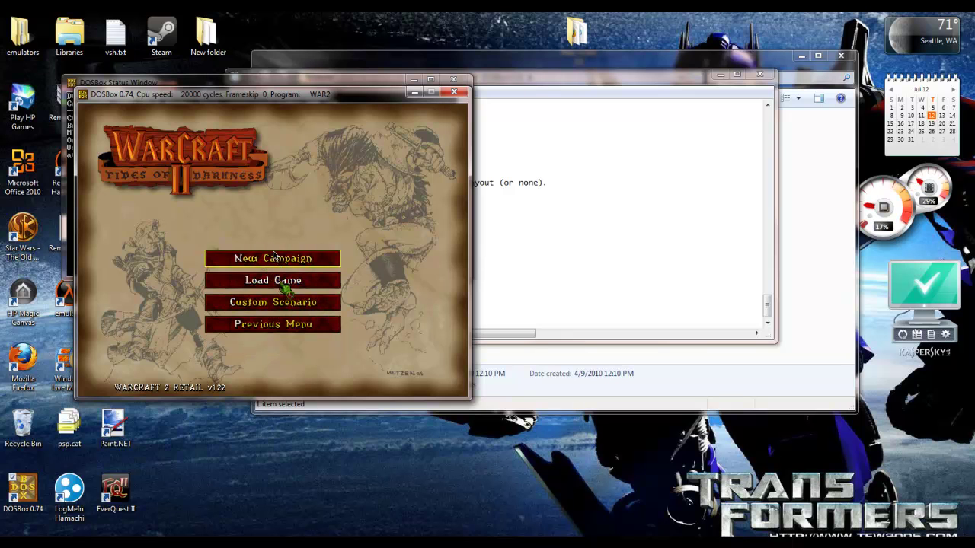
{"action": "left_click", "coordinate": [282, 283]}
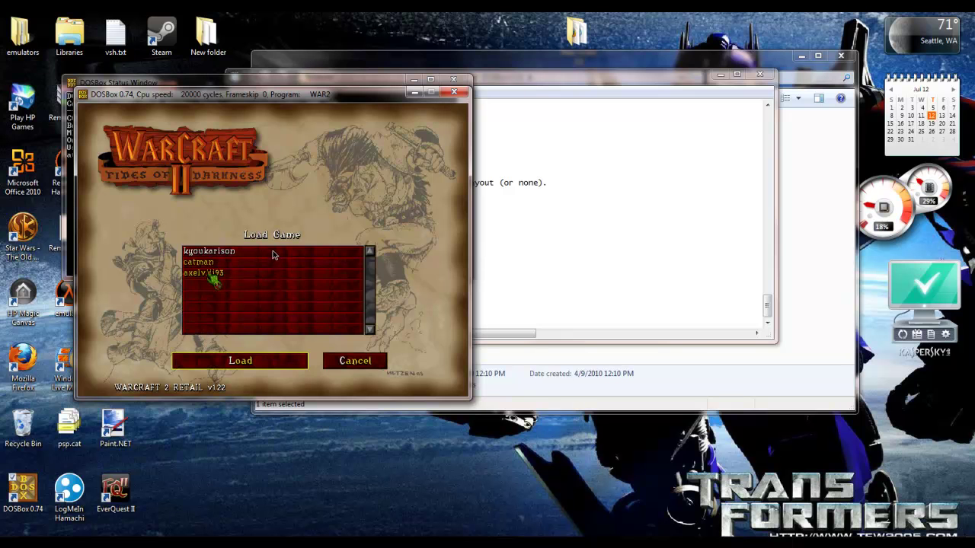
{"action": "left_click", "coordinate": [210, 274]}
{"action": "left_click", "coordinate": [271, 367]}
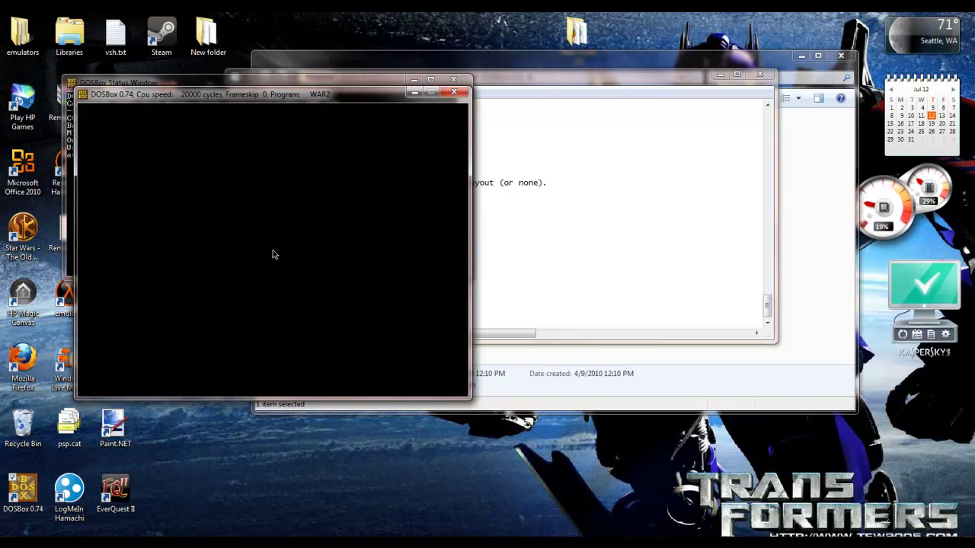
{"action": "key", "text": "super"}
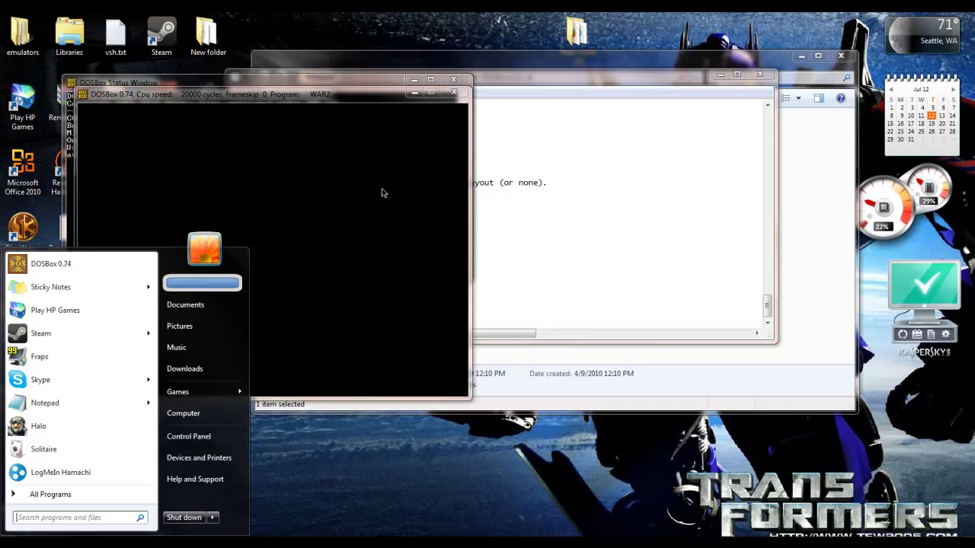
{"action": "left_click", "coordinate": [373, 241]}
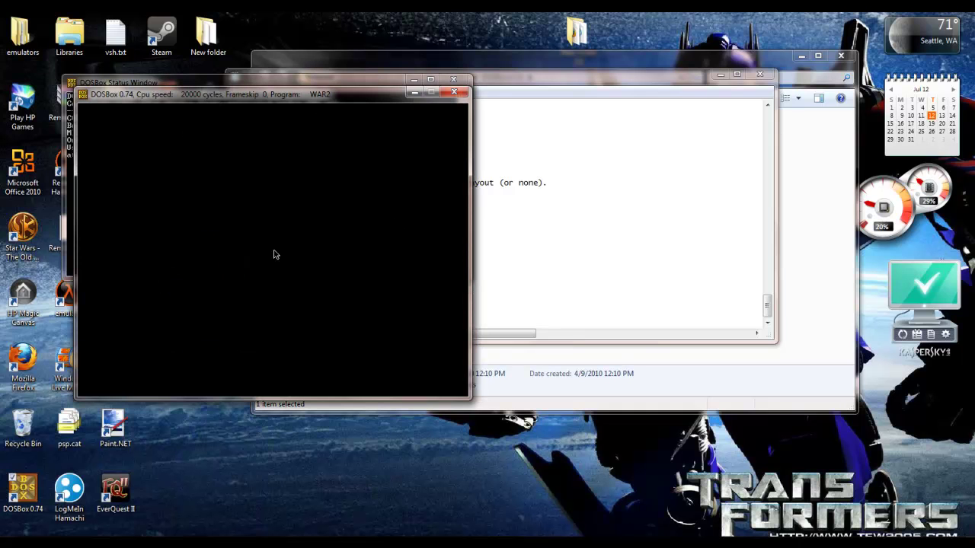
Step: Enter the game and inspect a peasant, the ballista, the farm and the Town Hall
{"action": "left_click", "coordinate": [348, 311]}
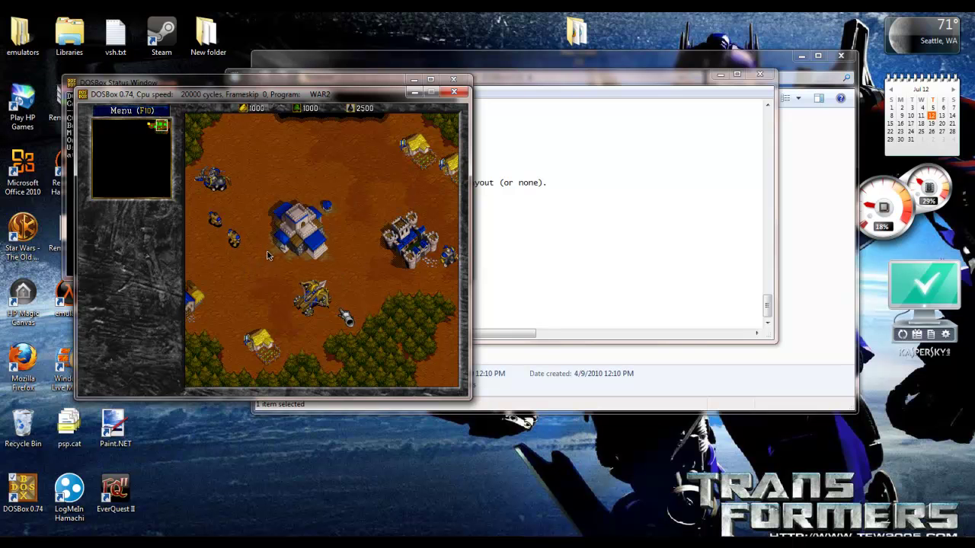
{"action": "key", "text": "Down"}
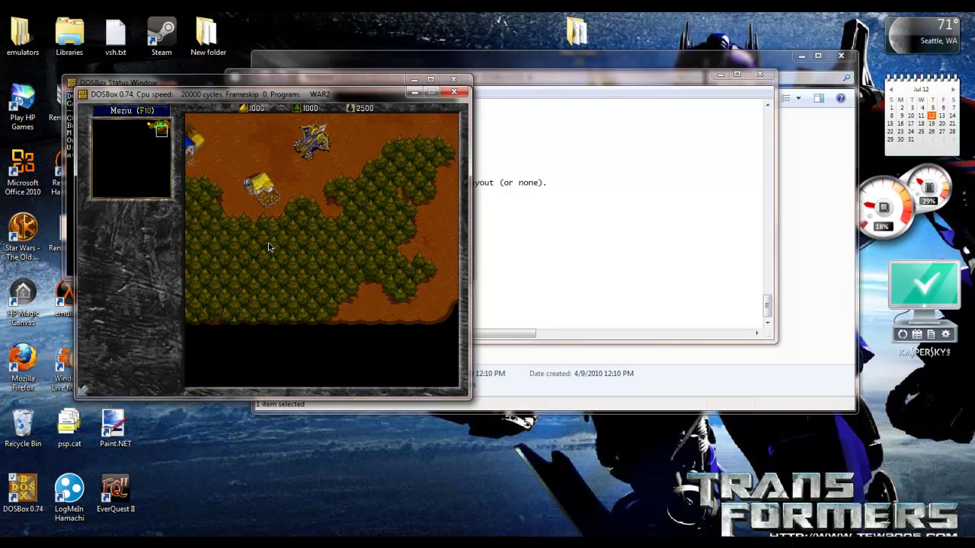
{"action": "key", "text": "Up"}
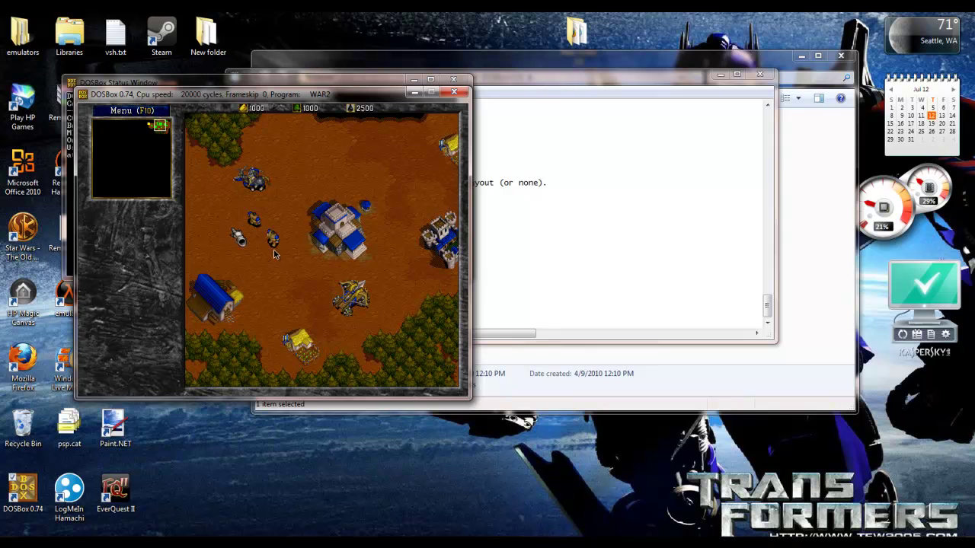
{"action": "left_click", "coordinate": [272, 242]}
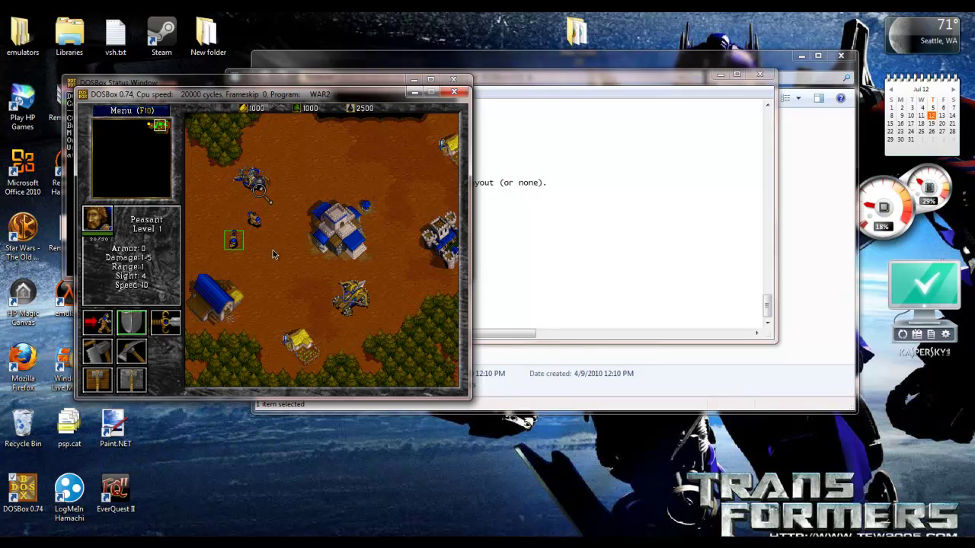
{"action": "left_click", "coordinate": [351, 297]}
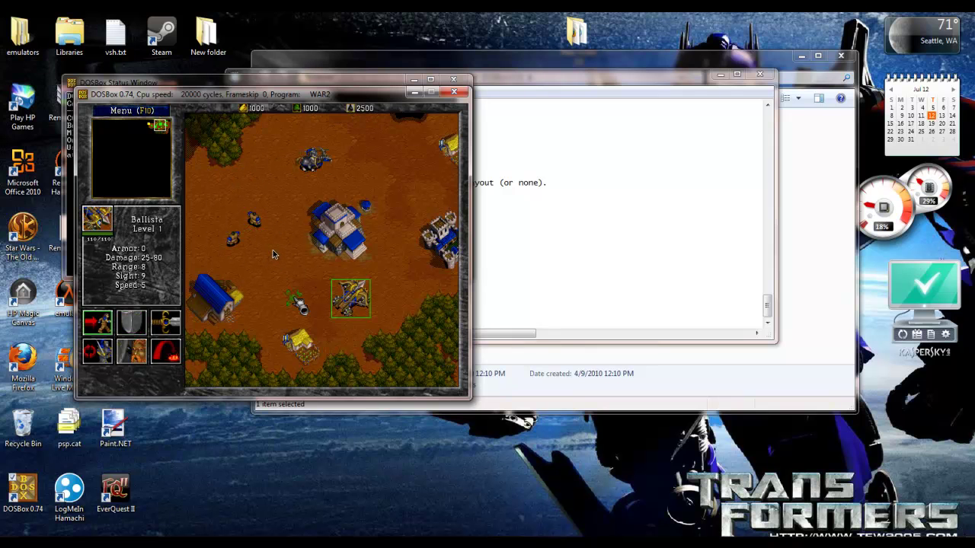
{"action": "left_click", "coordinate": [301, 345]}
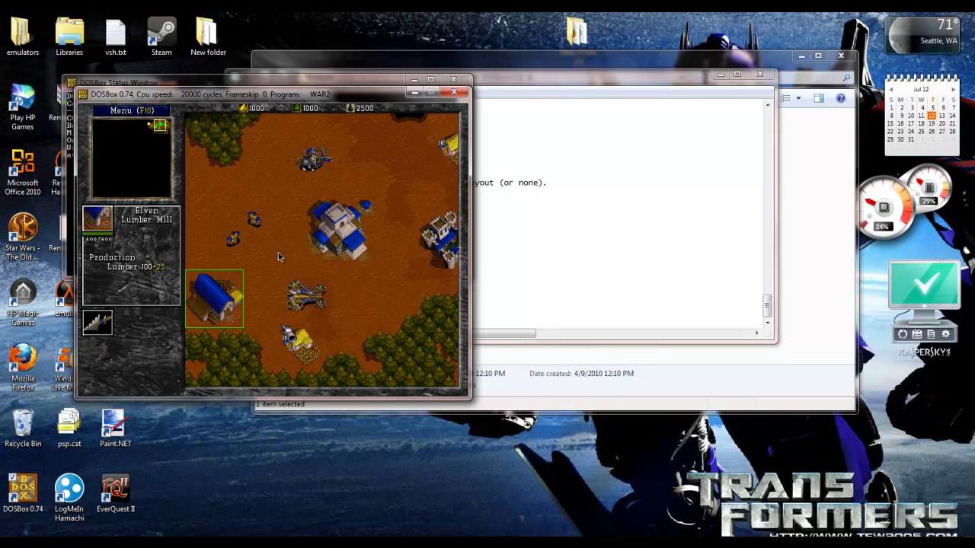
{"action": "left_click", "coordinate": [344, 240]}
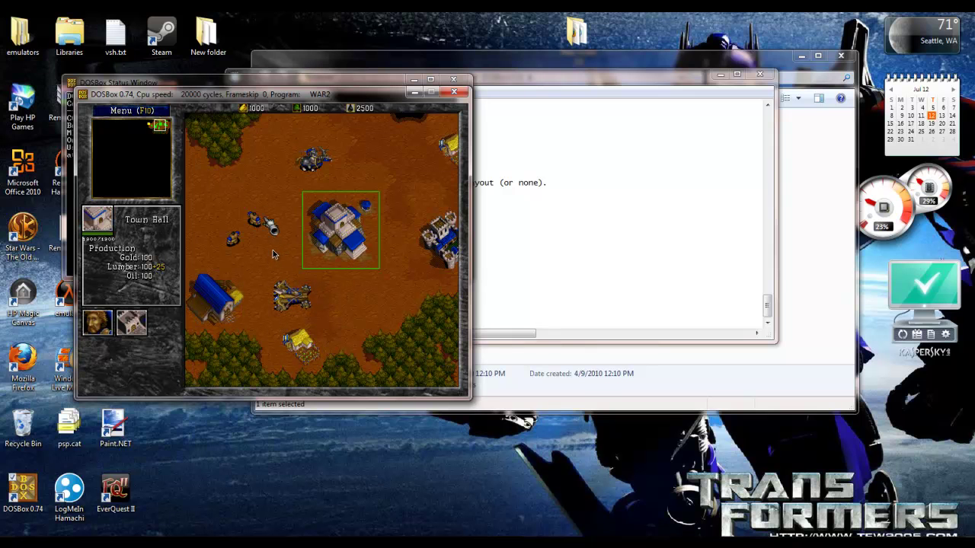
{"action": "left_click", "coordinate": [273, 253]}
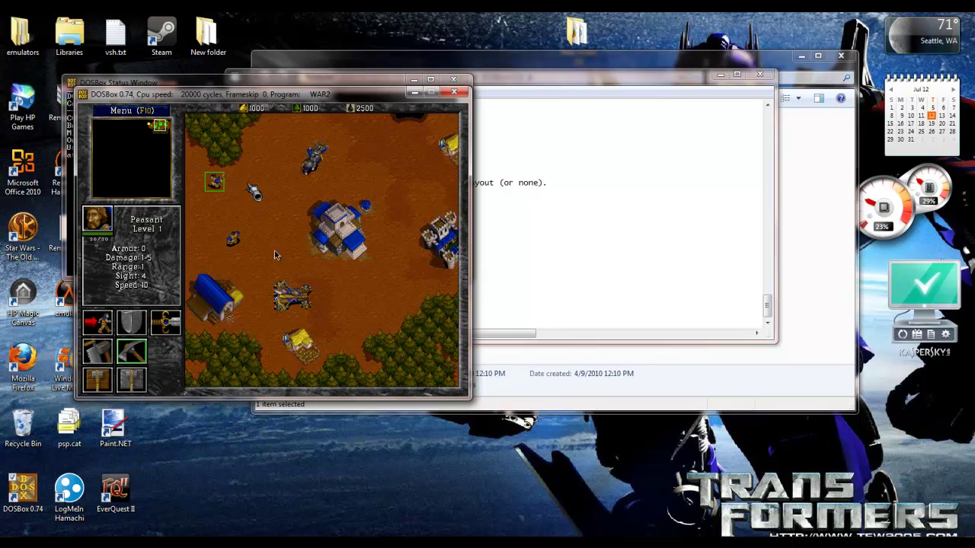
Step: Pan the map around the base and open the Game Menu with F10
{"action": "key", "text": "Left"}
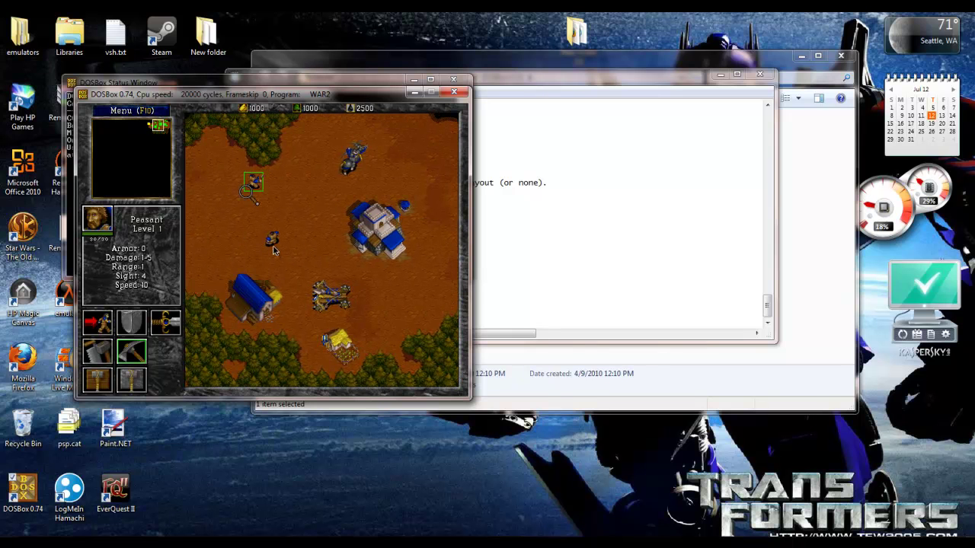
{"action": "key", "text": "Down"}
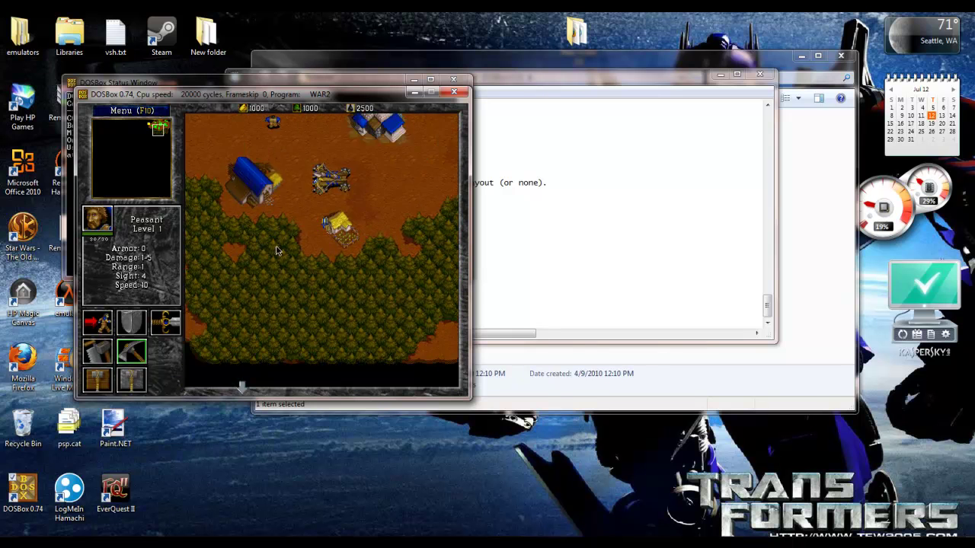
{"action": "key", "text": "Up"}
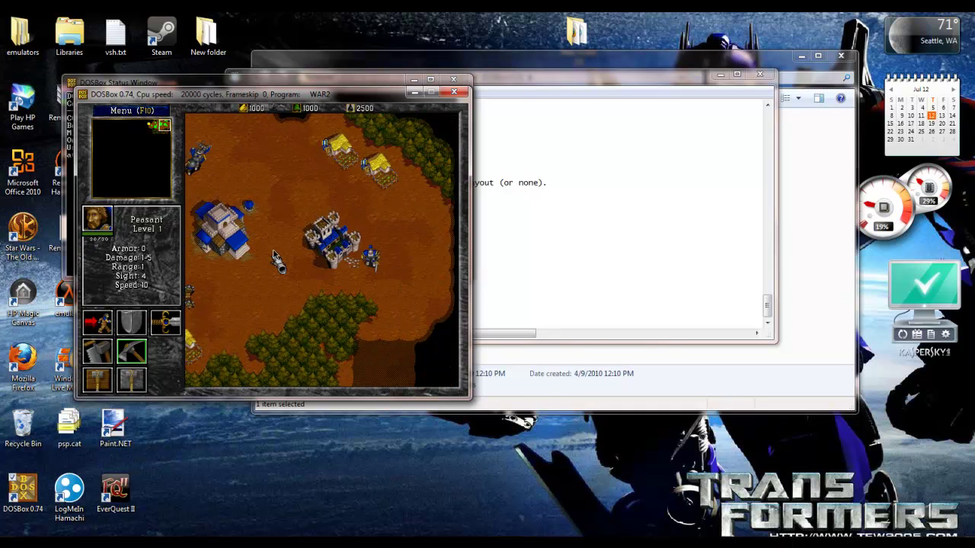
{"action": "key", "text": "Left"}
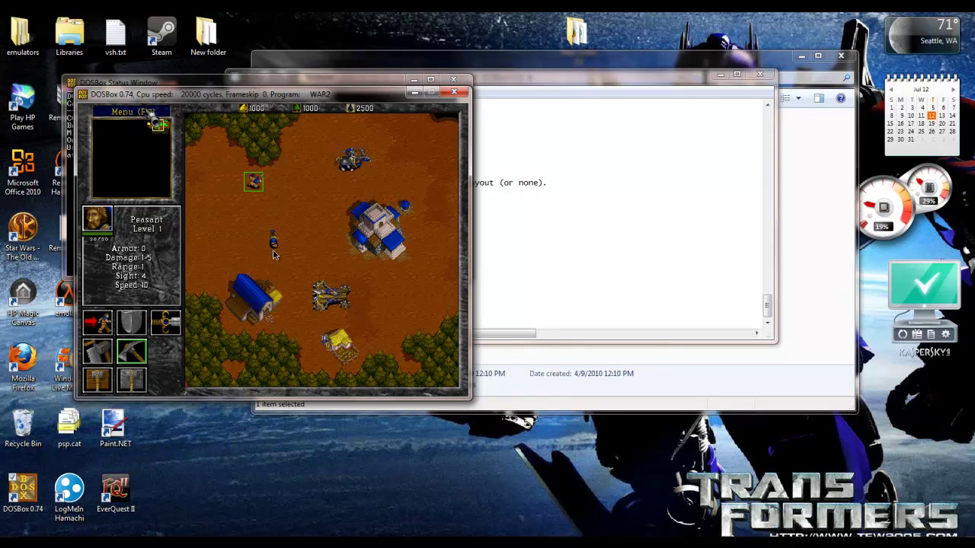
{"action": "key", "text": "F10"}
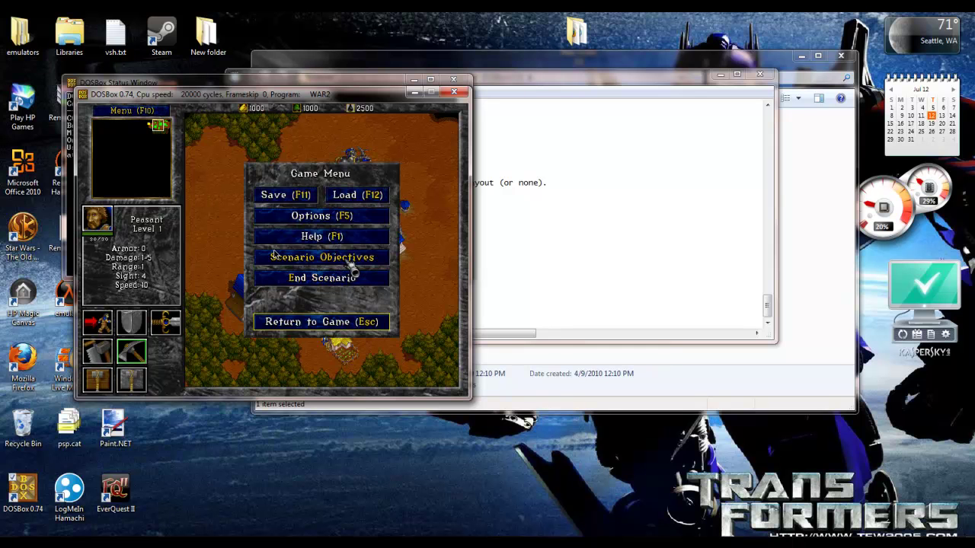
Step: End the scenario and confirm exiting WarCraft II
{"action": "left_click", "coordinate": [323, 279]}
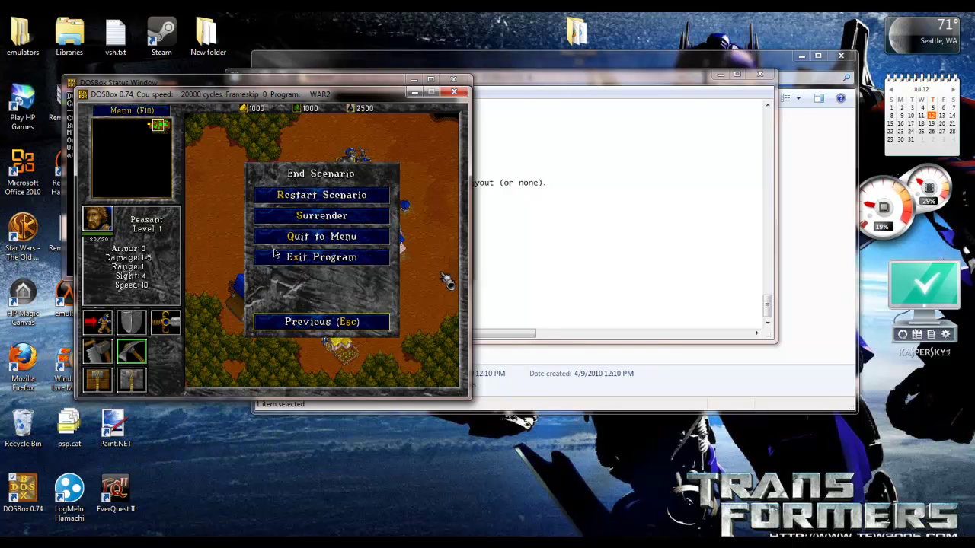
{"action": "left_click", "coordinate": [280, 257]}
{"action": "left_click", "coordinate": [275, 255]}
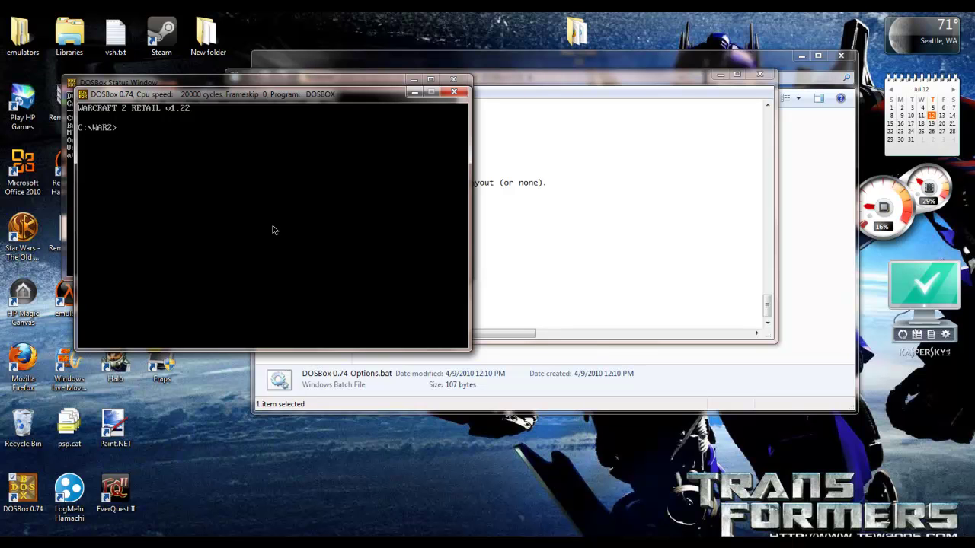
{"action": "type", "text": "exit"}
Step: Exit DOSBox, then close the dosbox-0.74.conf Notepad window and the DOSBox folder window
{"action": "key", "text": "Return"}
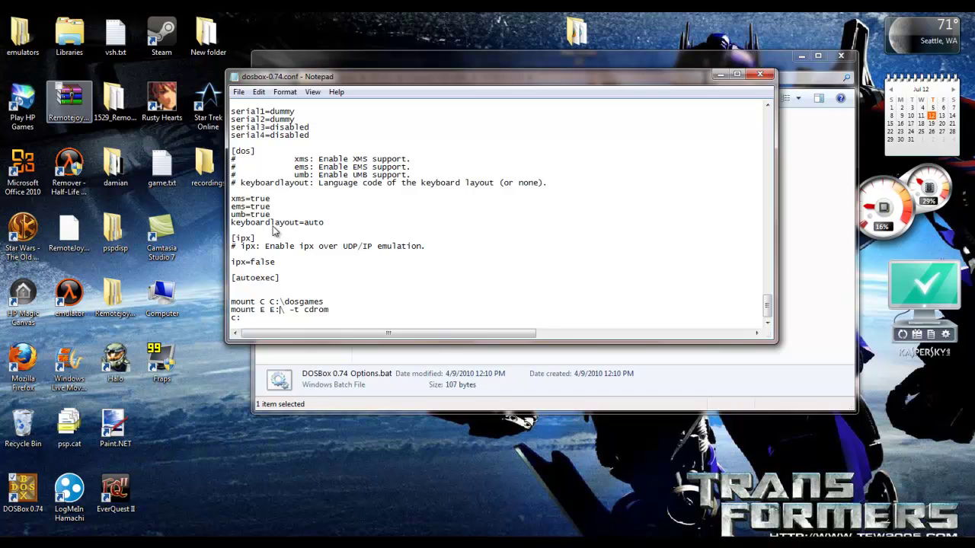
{"action": "left_click", "coordinate": [759, 74]}
{"action": "left_click", "coordinate": [841, 56]}
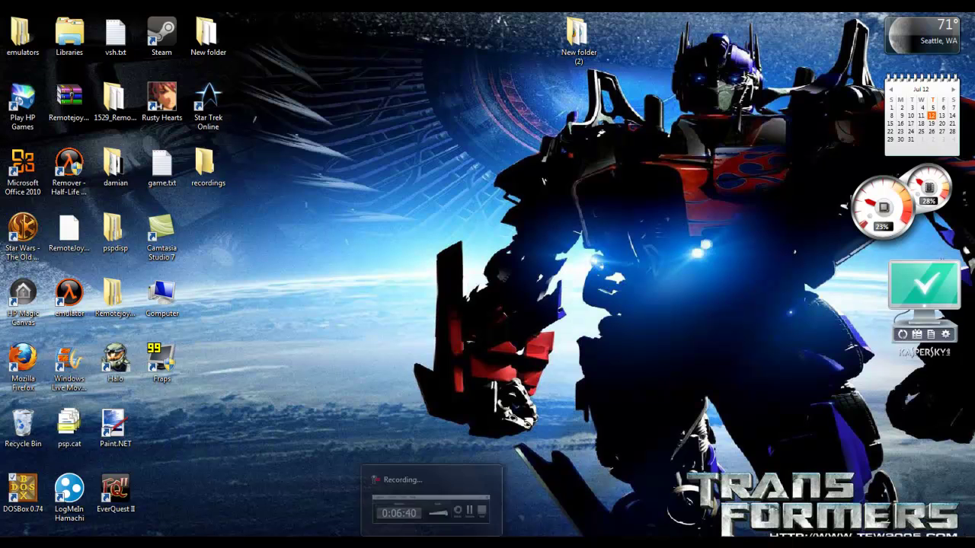
{"action": "key", "text": "F10"}
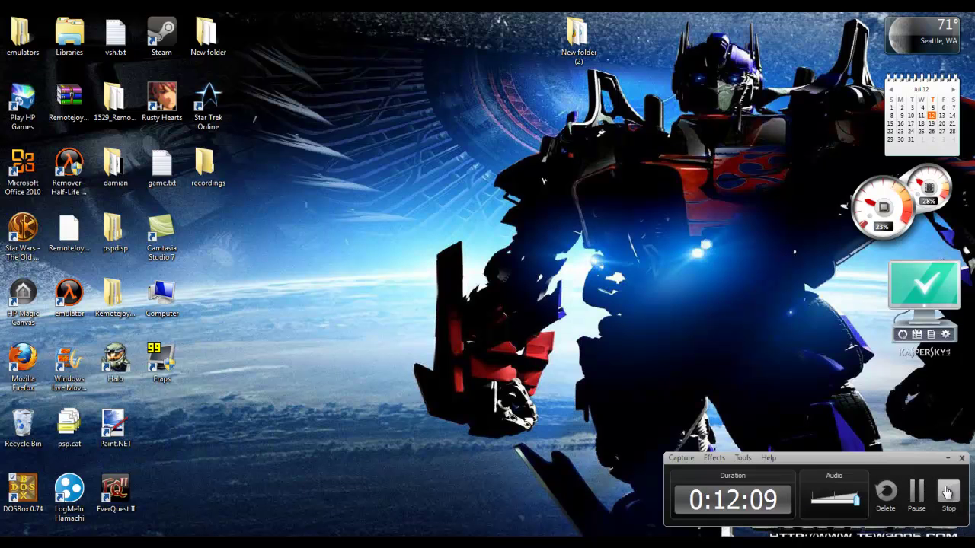